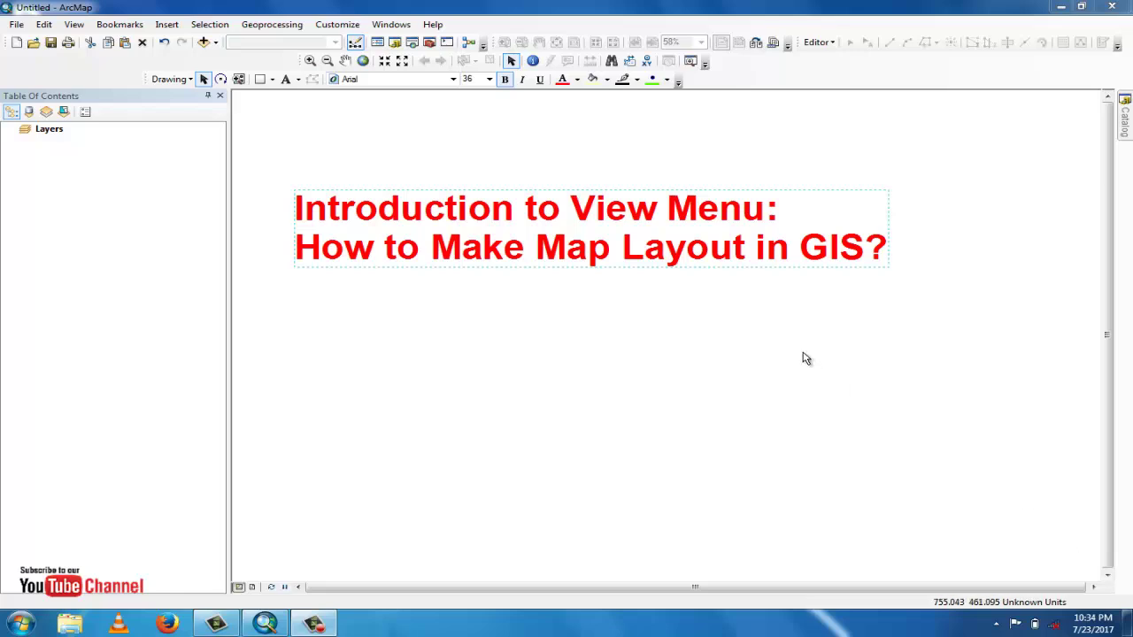
# Reopen the recent KPK_FATA.mxd map document from the File menu.
pyautogui.click(16, 24)
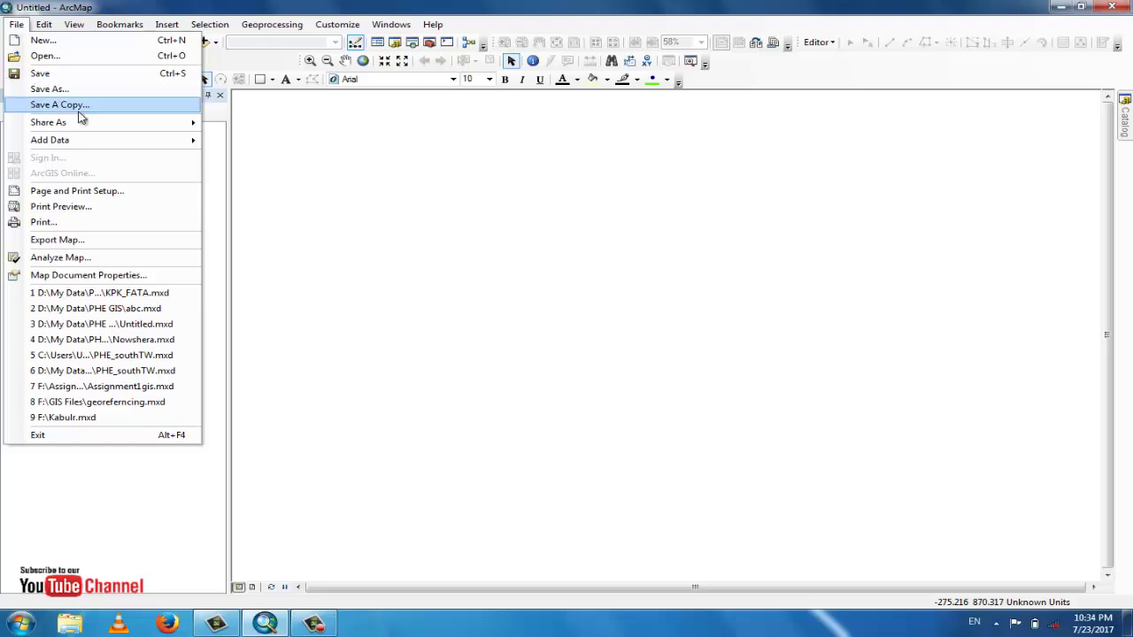
pyautogui.click(93, 295)
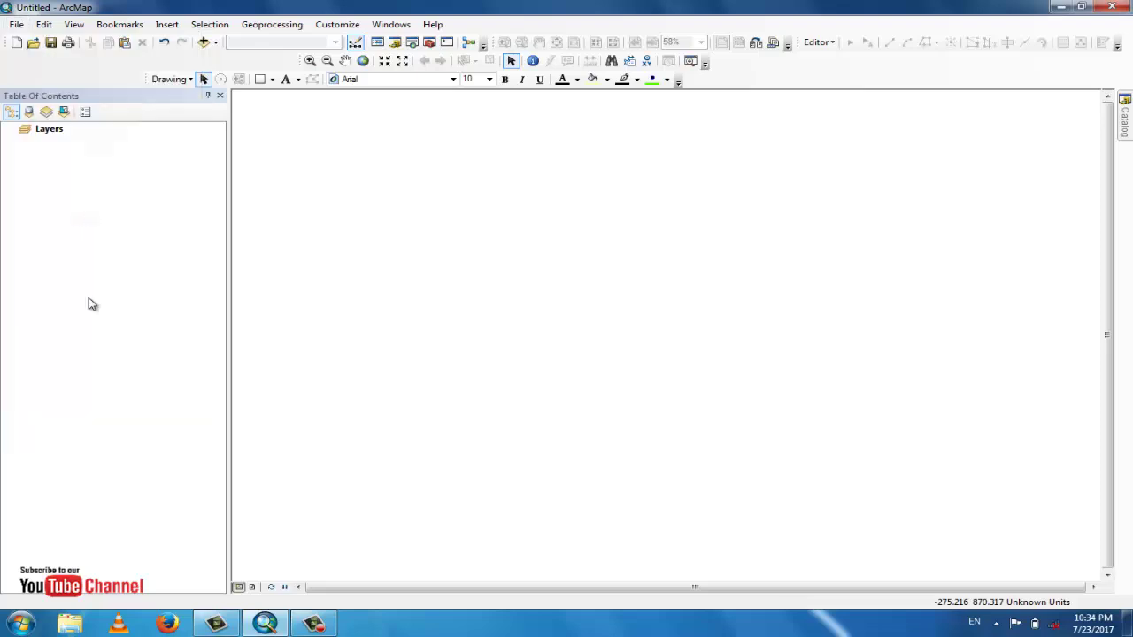
# Decline saving the untitled map so KPK_FATA.mxd loads, then bring up the View menu.
pyautogui.click(561, 347)
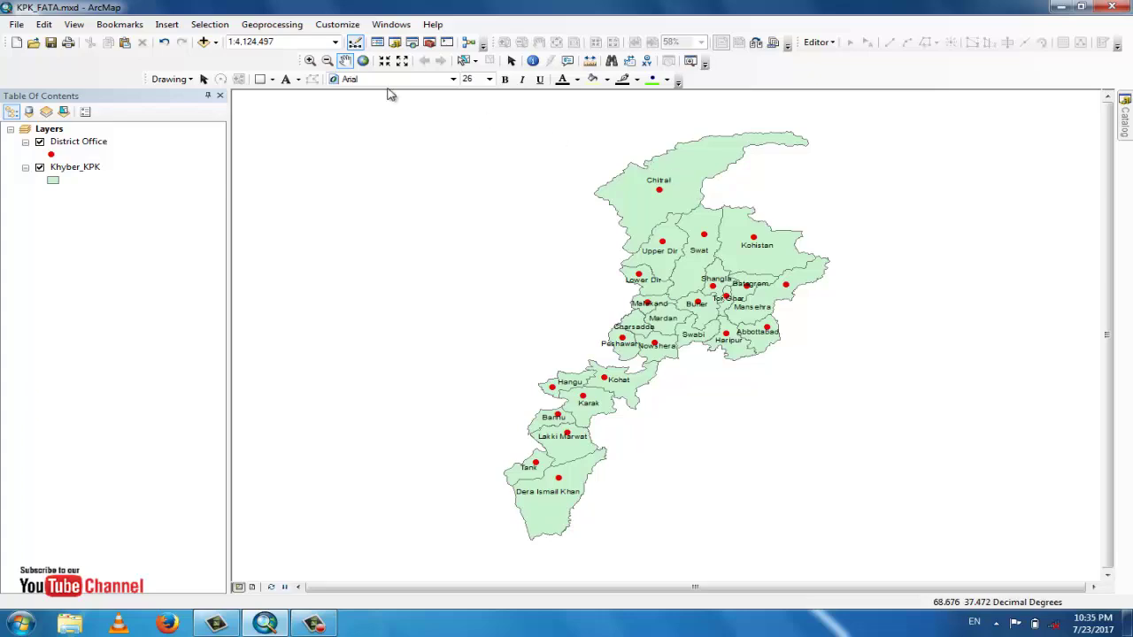
pyautogui.click(80, 27)
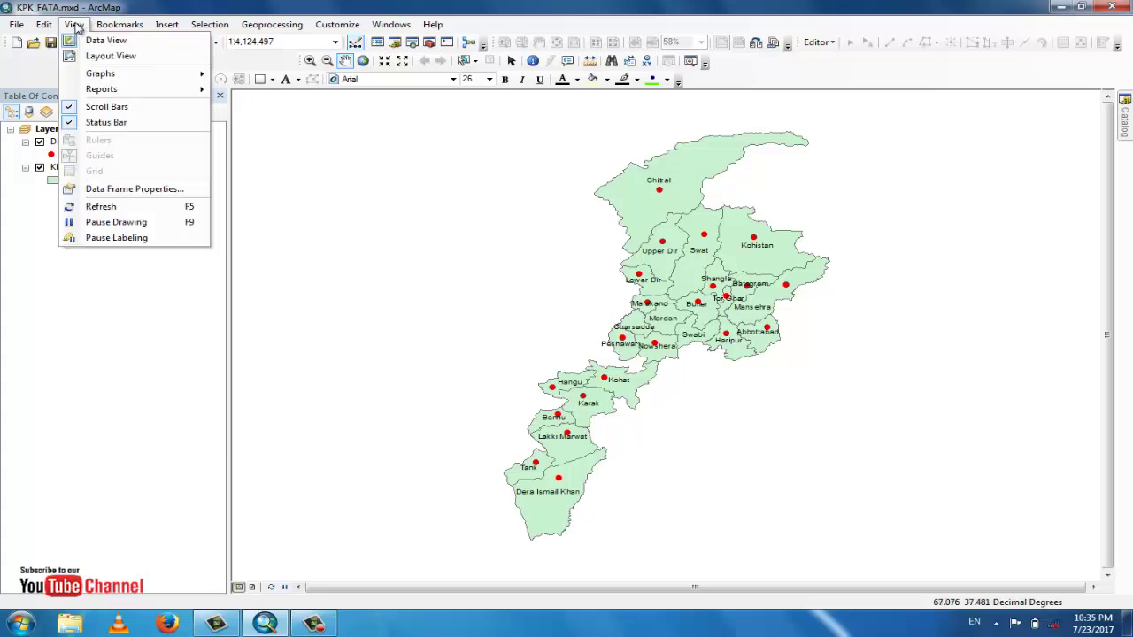
# Switch to Layout View and zoom the district map to fill the page at 1:2,900,044.
pyautogui.click(102, 56)
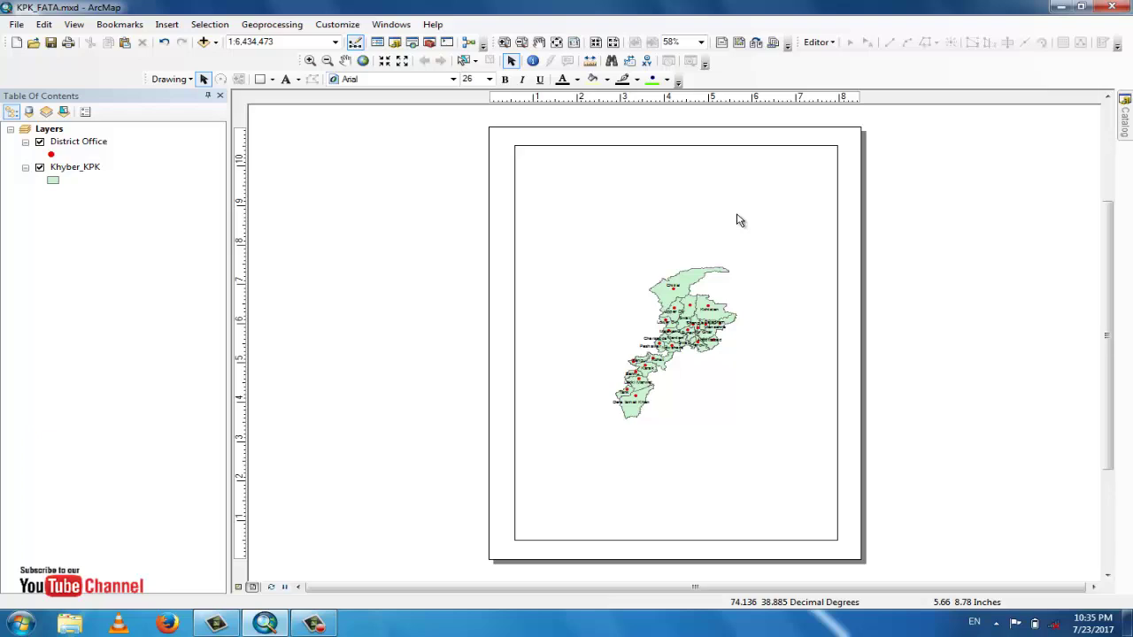
pyautogui.click(503, 42)
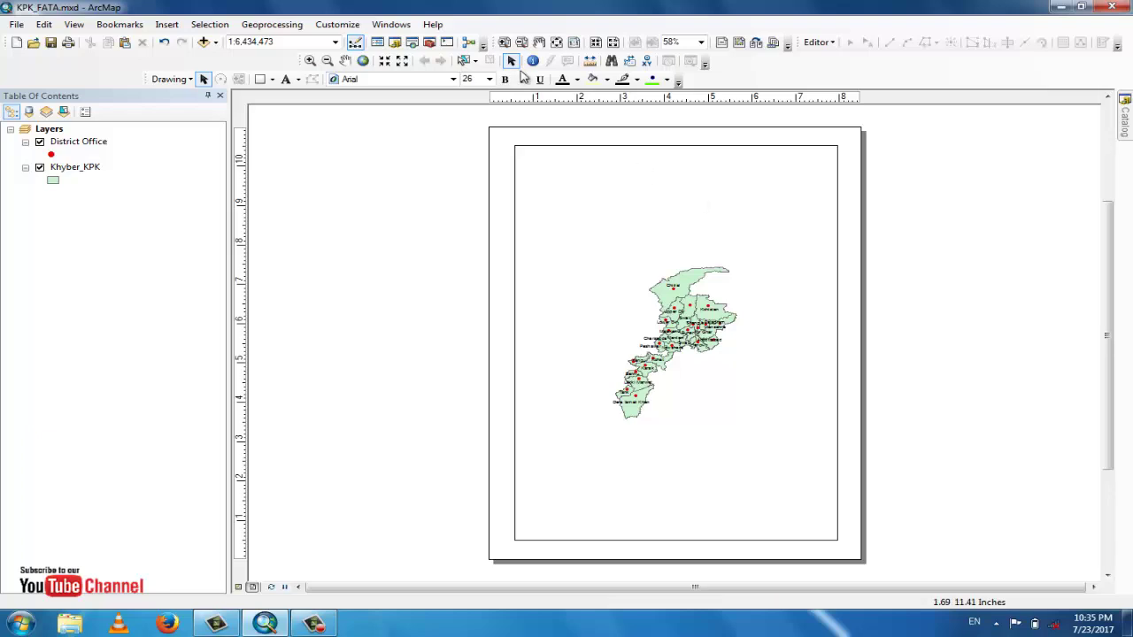
pyautogui.click(311, 60)
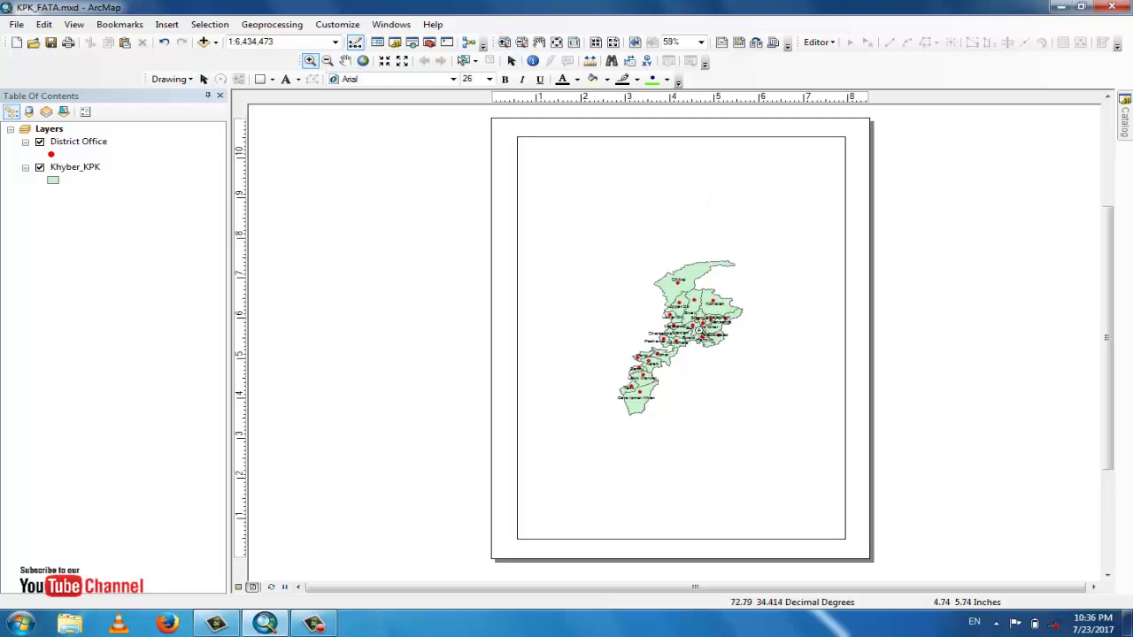
pyautogui.moveTo(758, 242); pyautogui.dragTo(612, 430)
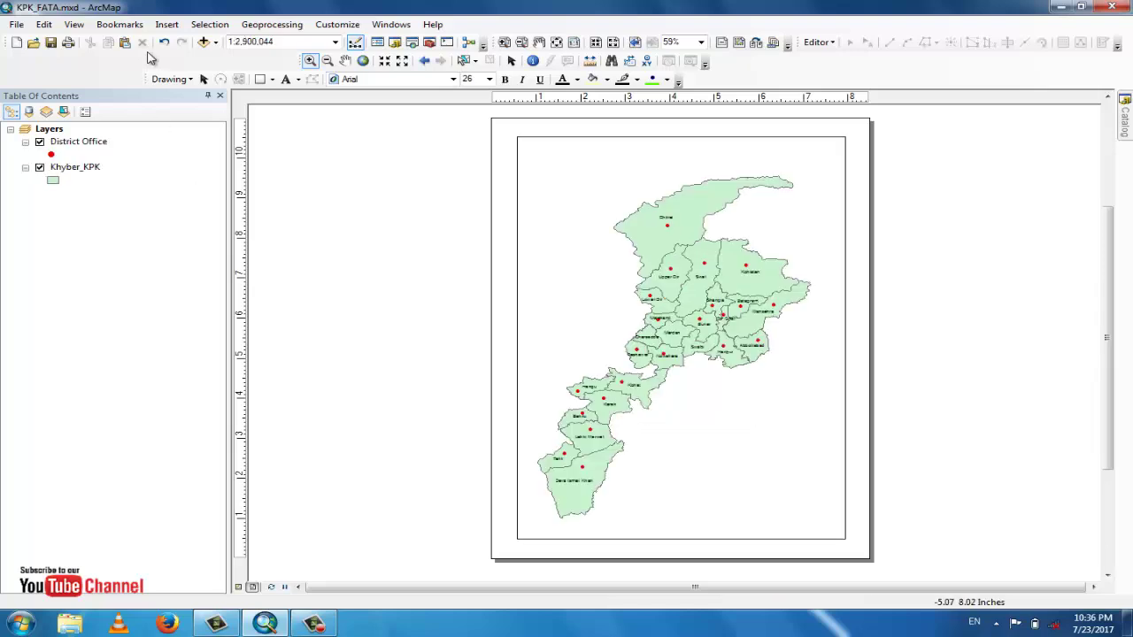
pyautogui.click(165, 24)
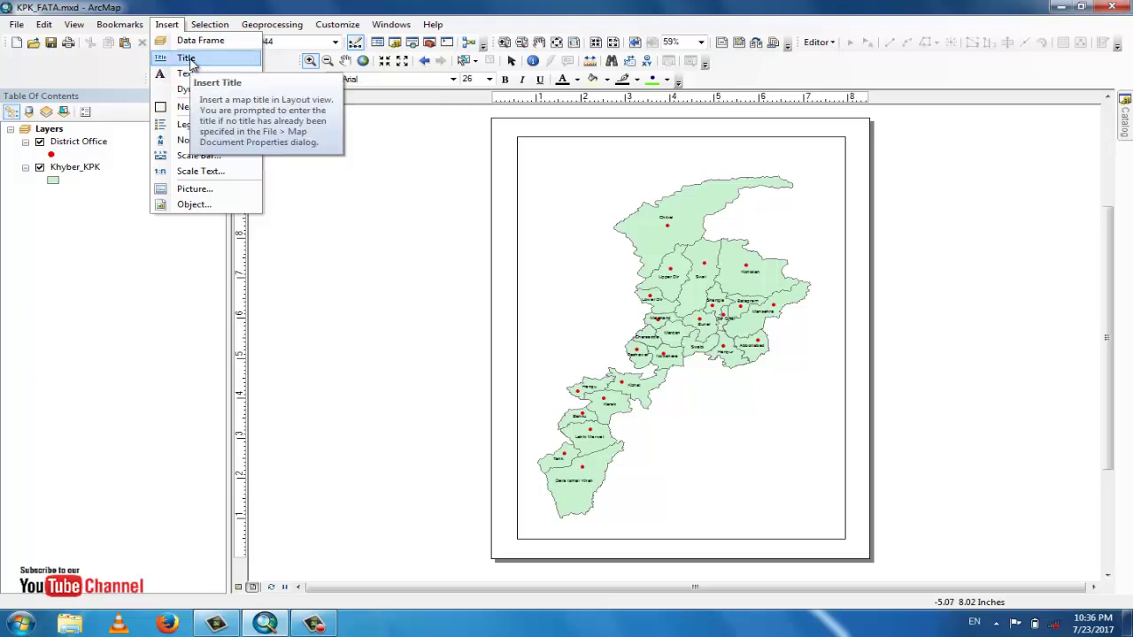
# Insert the title 'KP Map Pakistan' at the top of the page and set it to 36 pt.
pyautogui.click(190, 58)
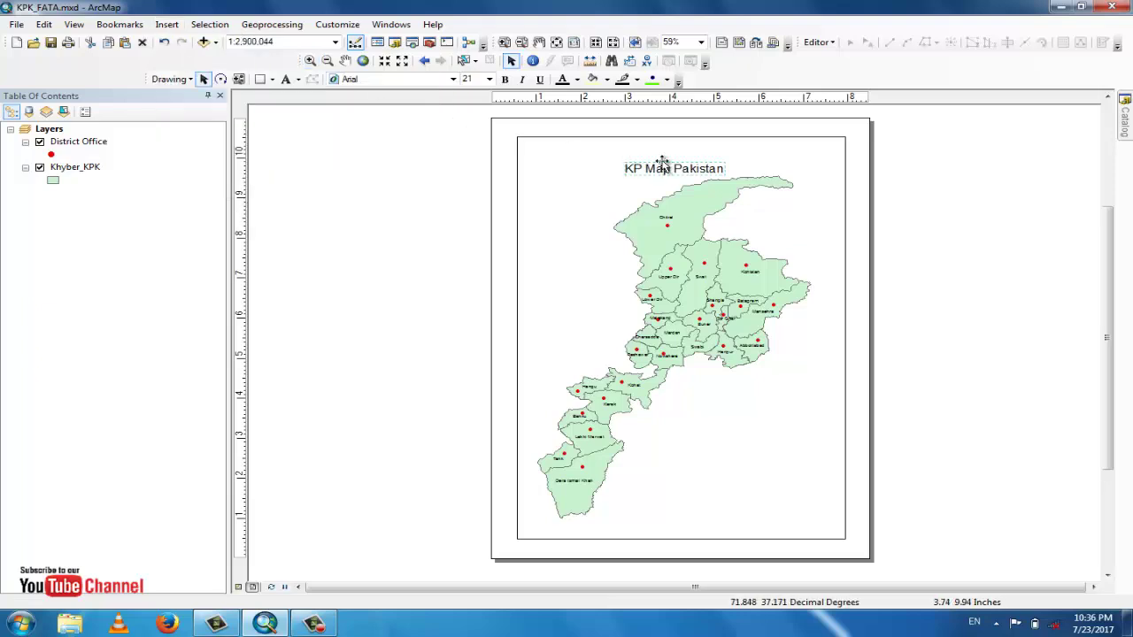
pyautogui.moveTo(670, 167); pyautogui.dragTo(672, 154)
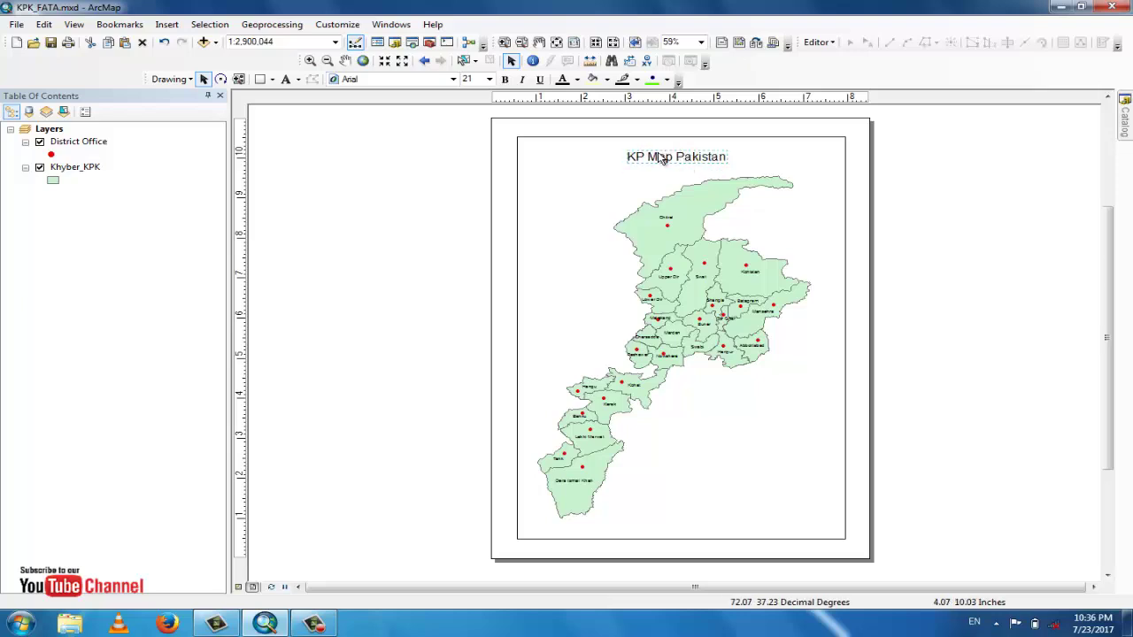
pyautogui.click(489, 79)
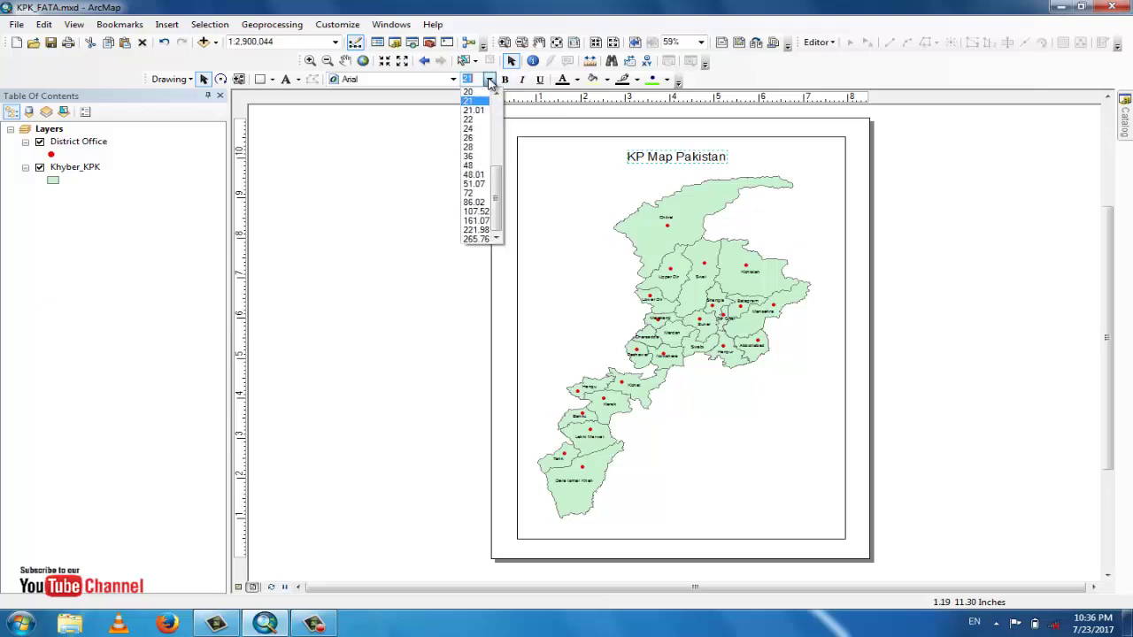
pyautogui.click(470, 131)
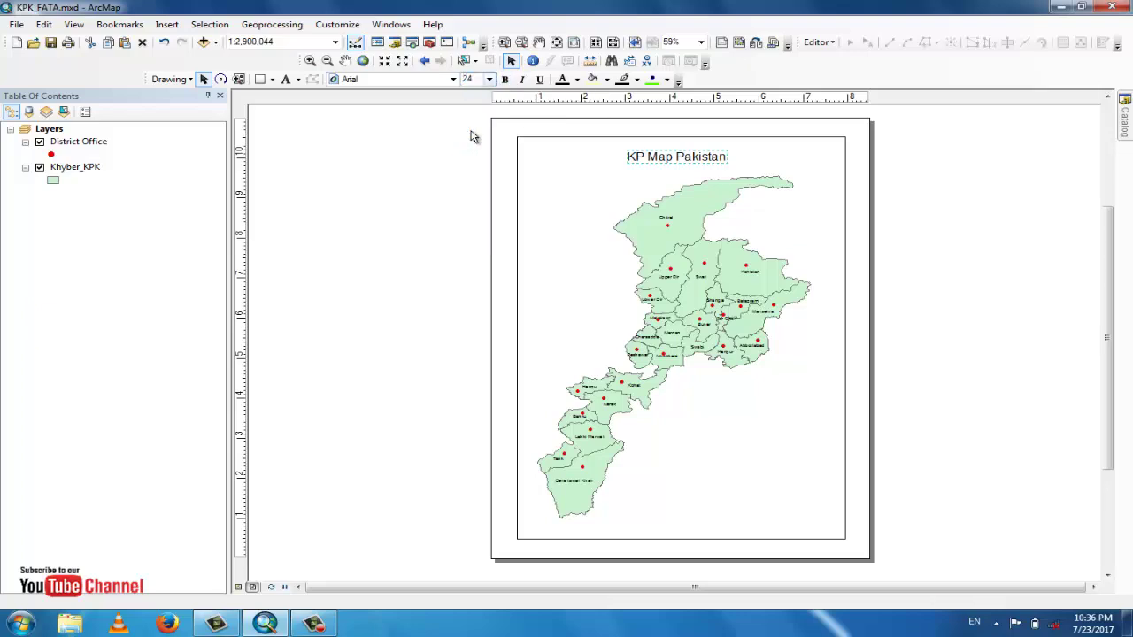
pyautogui.click(489, 80)
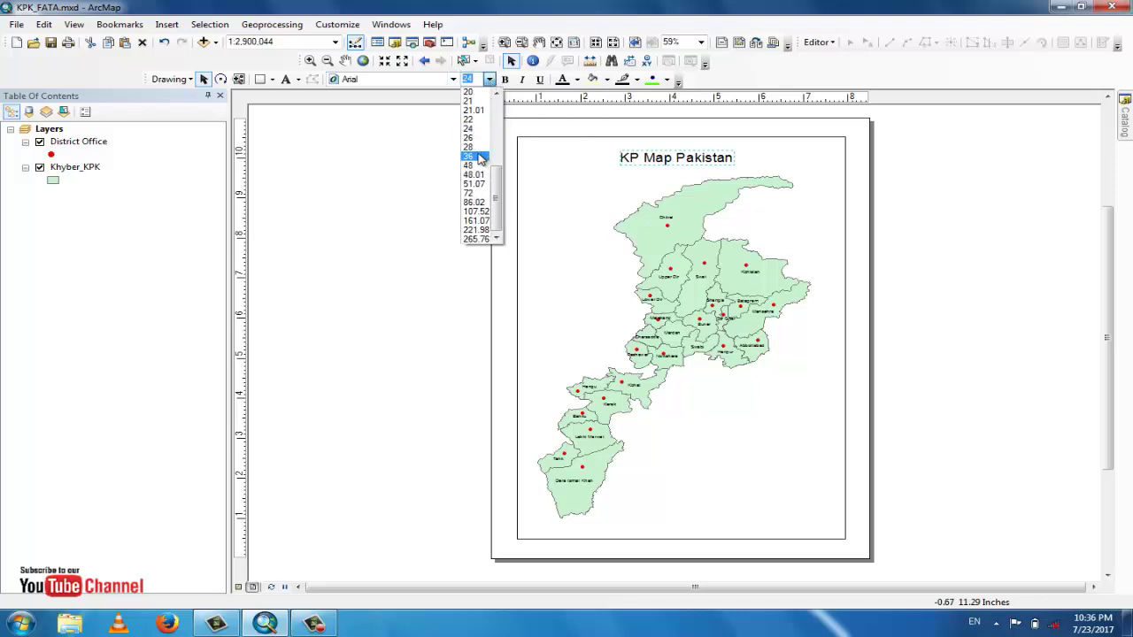
pyautogui.click(470, 156)
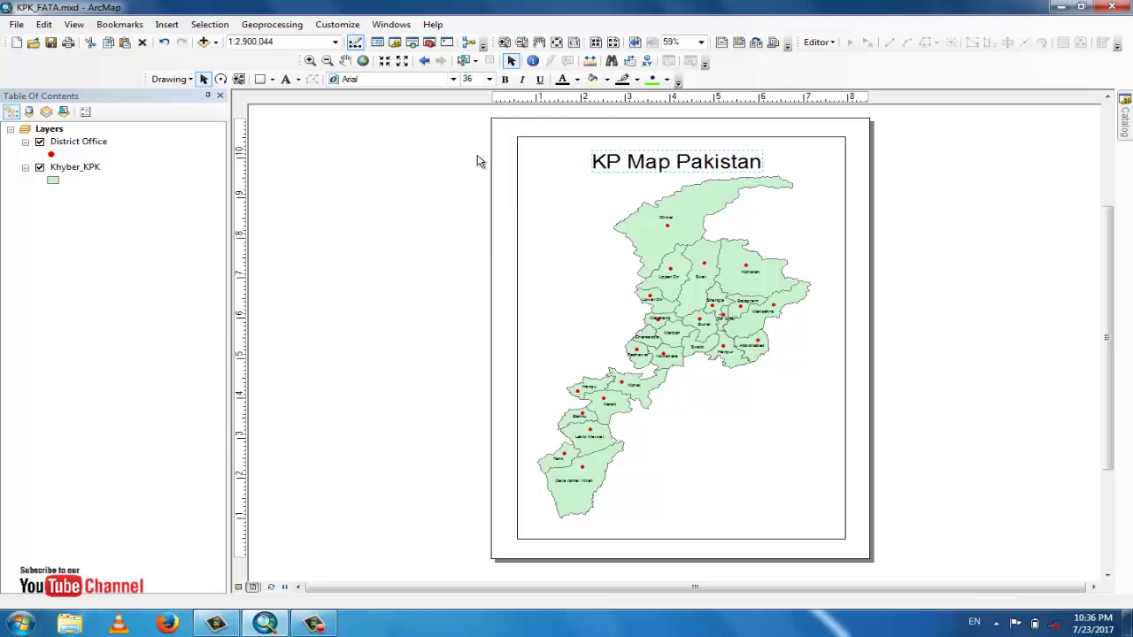
pyautogui.click(684, 157)
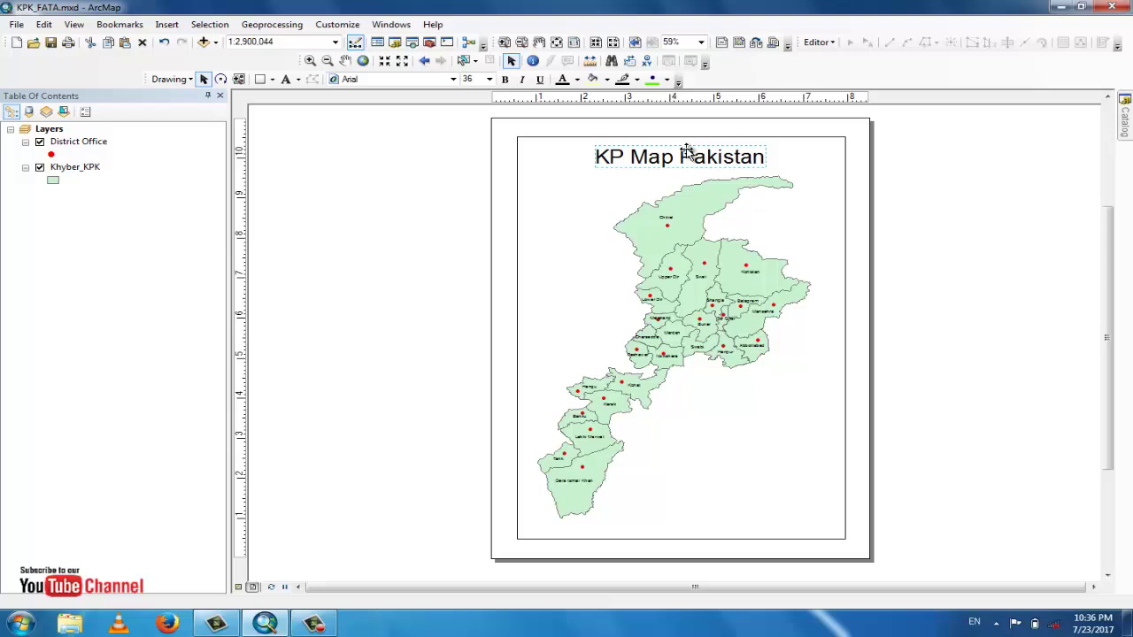
# Add a legend for District Office and Khyber_KPK using the Legend Wizard defaults.
pyautogui.click(168, 24)
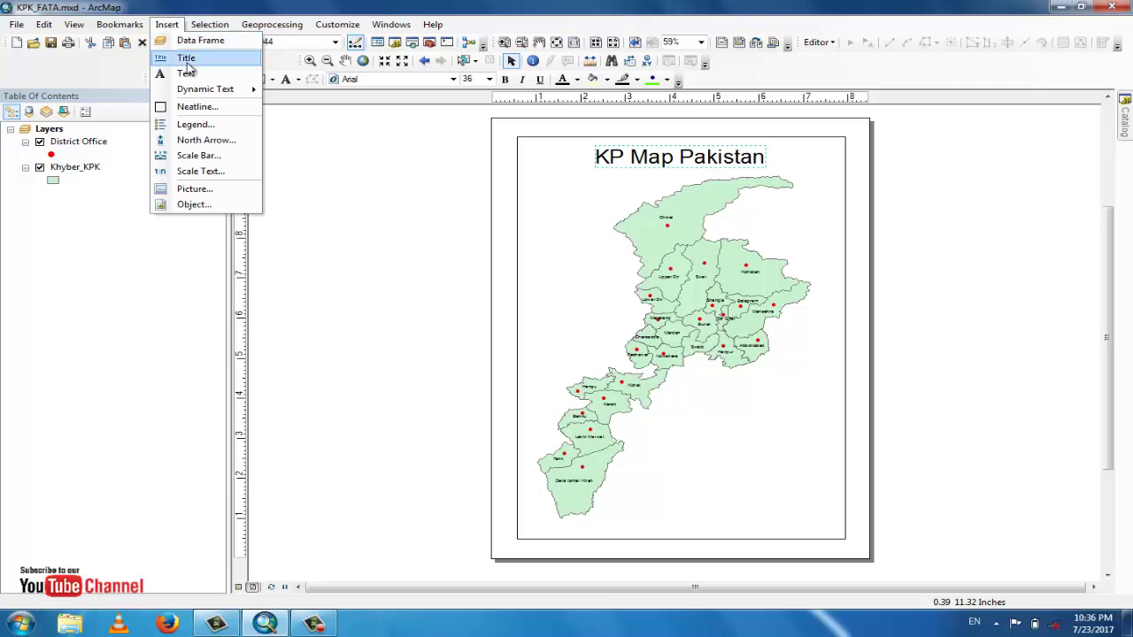
pyautogui.click(208, 129)
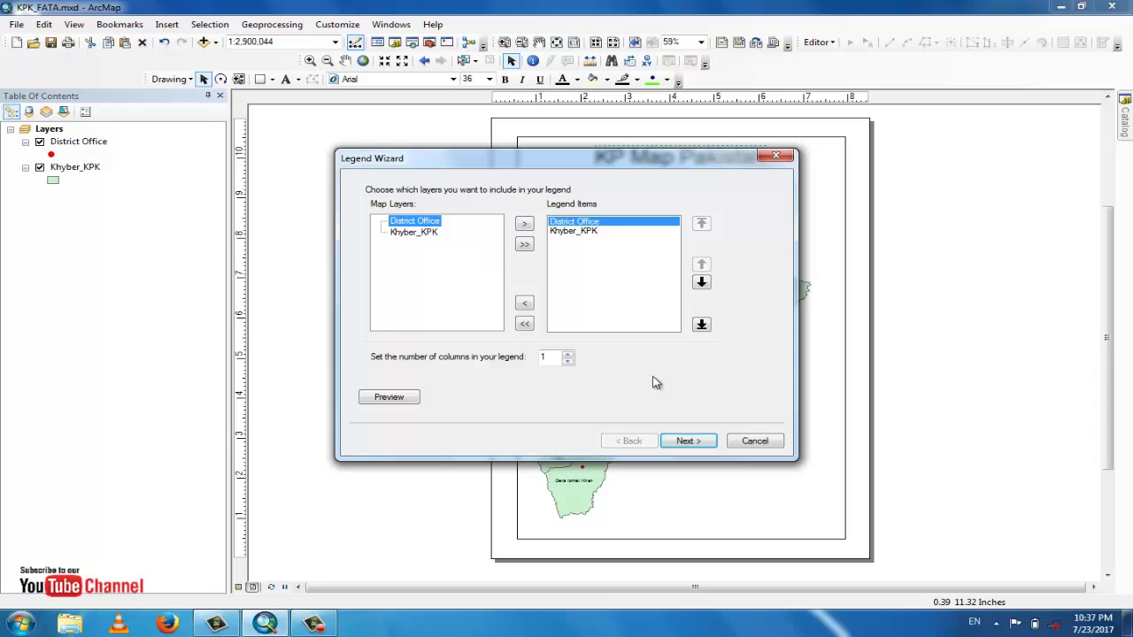
pyautogui.click(691, 445)
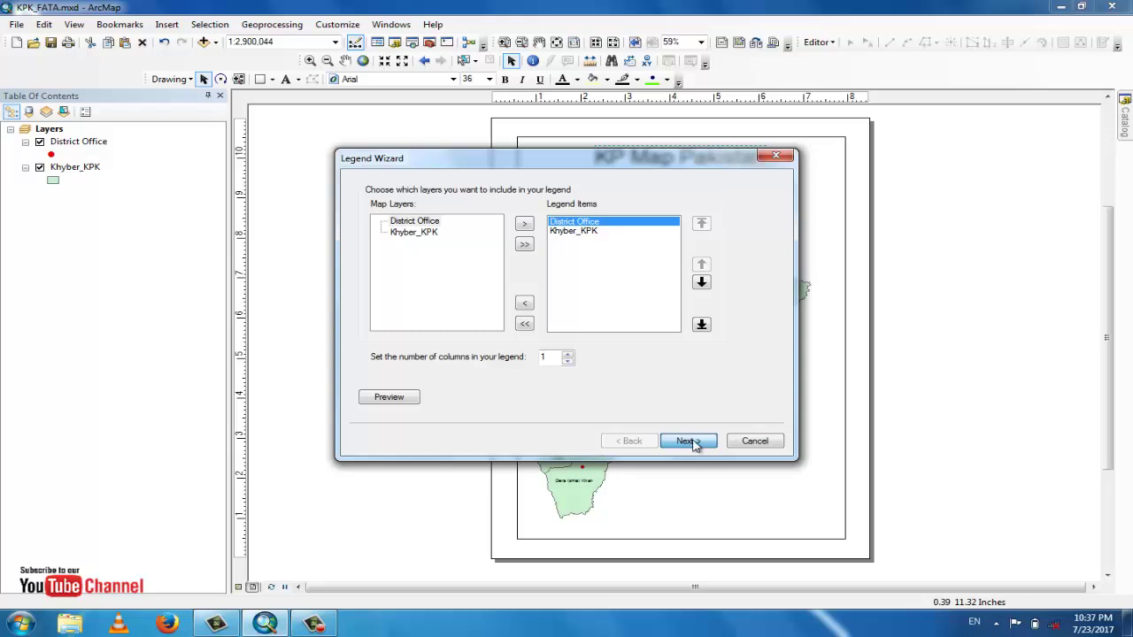
pyautogui.click(690, 442)
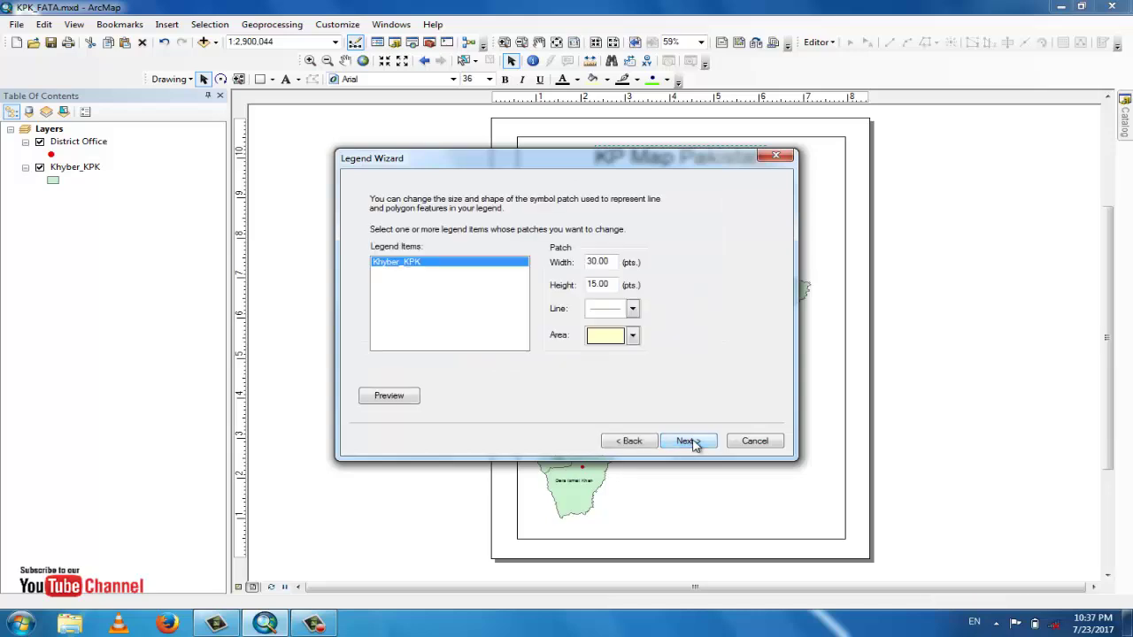
pyautogui.click(691, 442)
pyautogui.click(691, 441)
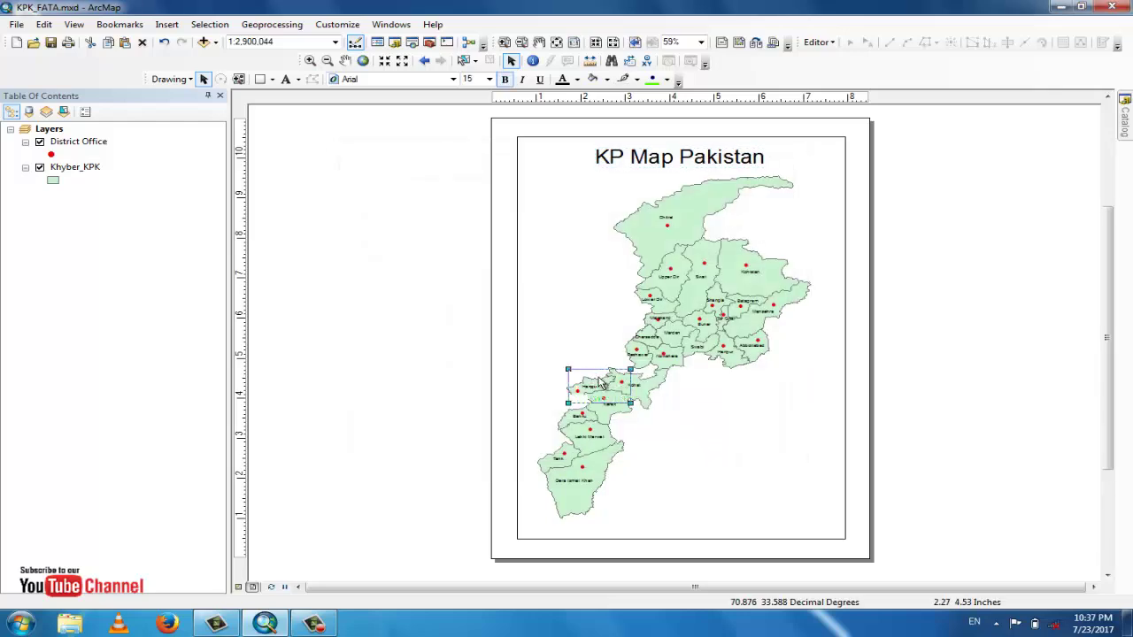
# Enlarge the legend and place it in the map frame's lower-right corner.
pyautogui.moveTo(617, 396); pyautogui.dragTo(788, 460)
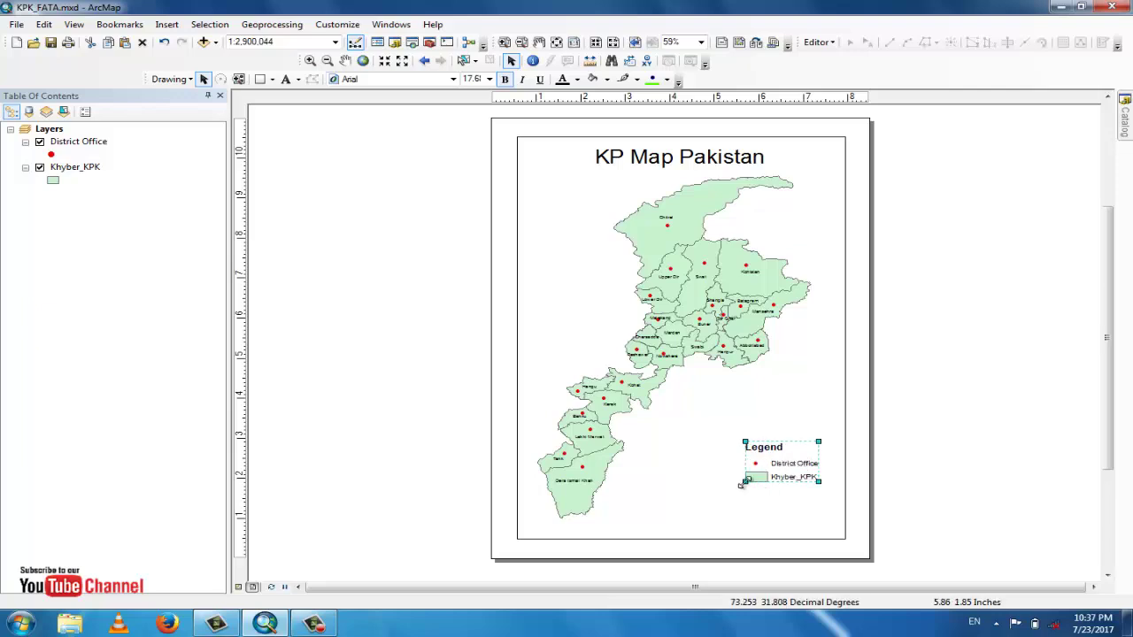
pyautogui.moveTo(741, 483); pyautogui.dragTo(735, 488)
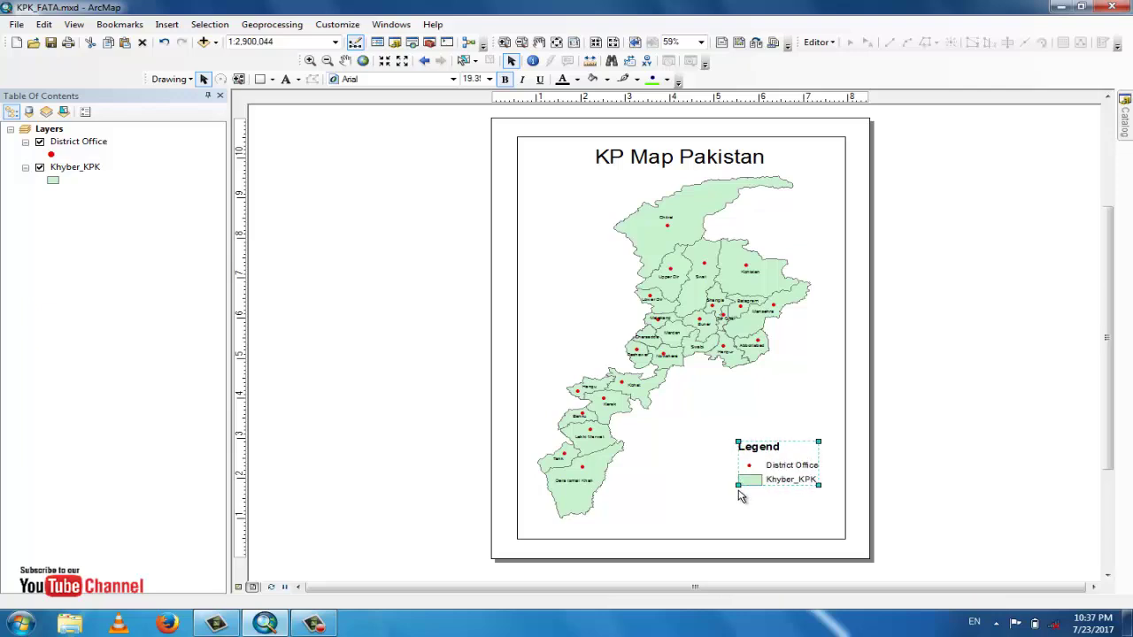
pyautogui.moveTo(791, 459); pyautogui.dragTo(806, 497)
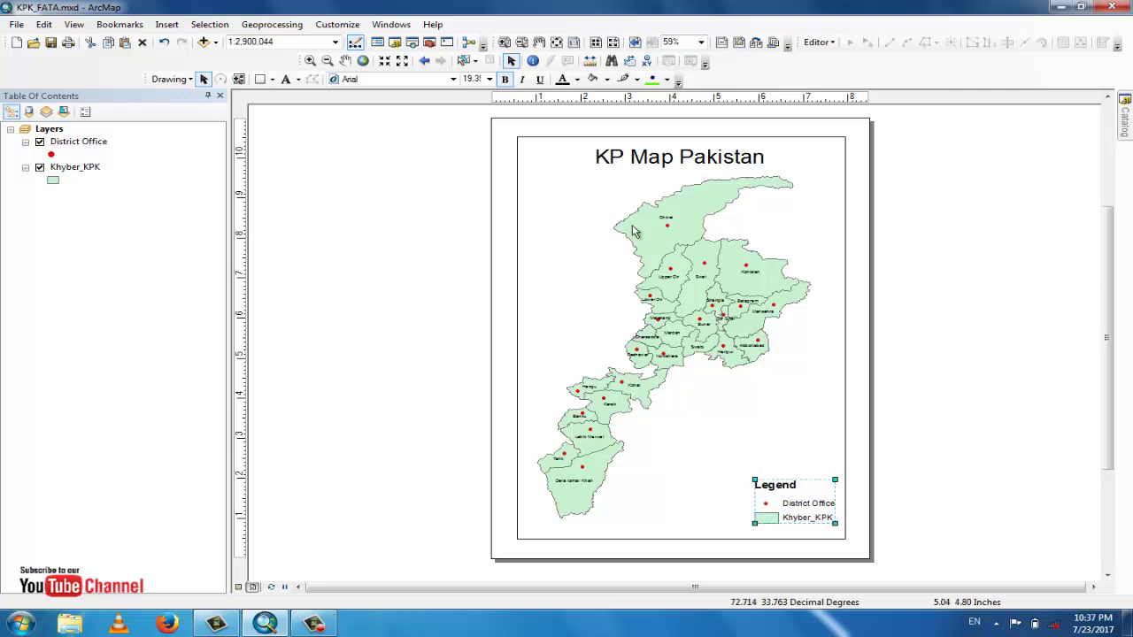
# Insert an ESRI North 2 north arrow, enlarge it, and move it to the top-left.
pyautogui.click(172, 26)
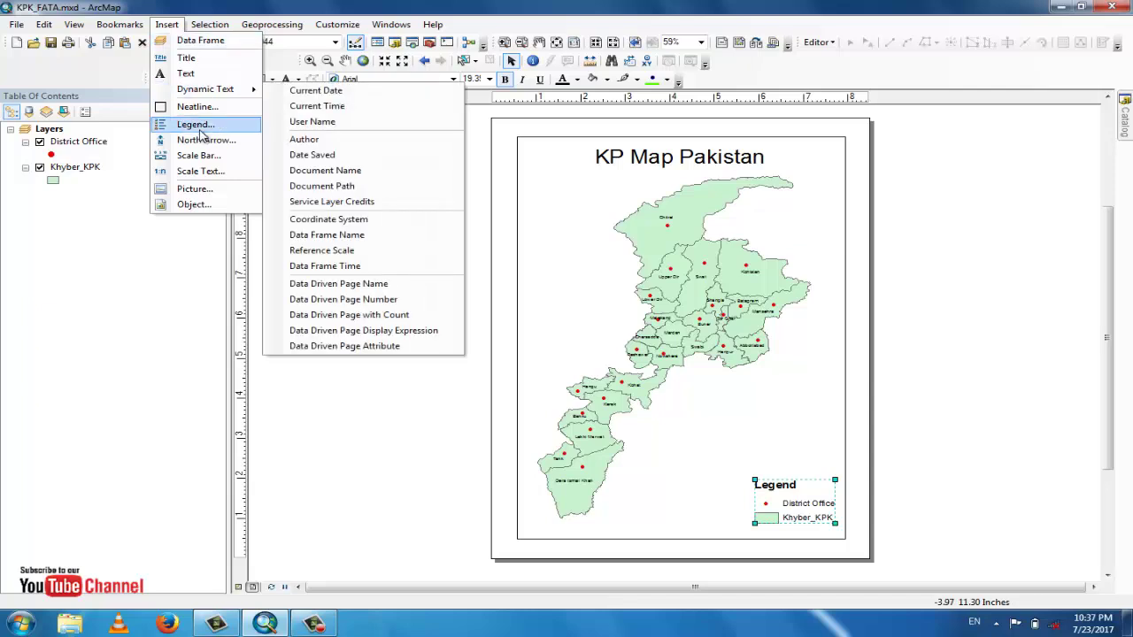
pyautogui.click(203, 141)
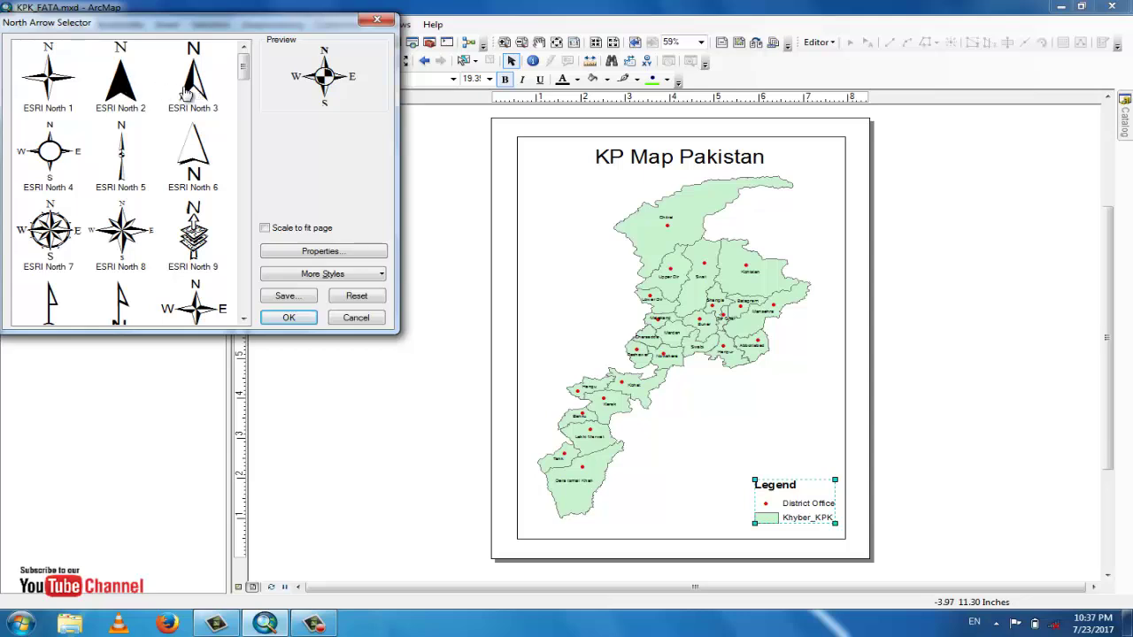
pyautogui.click(123, 90)
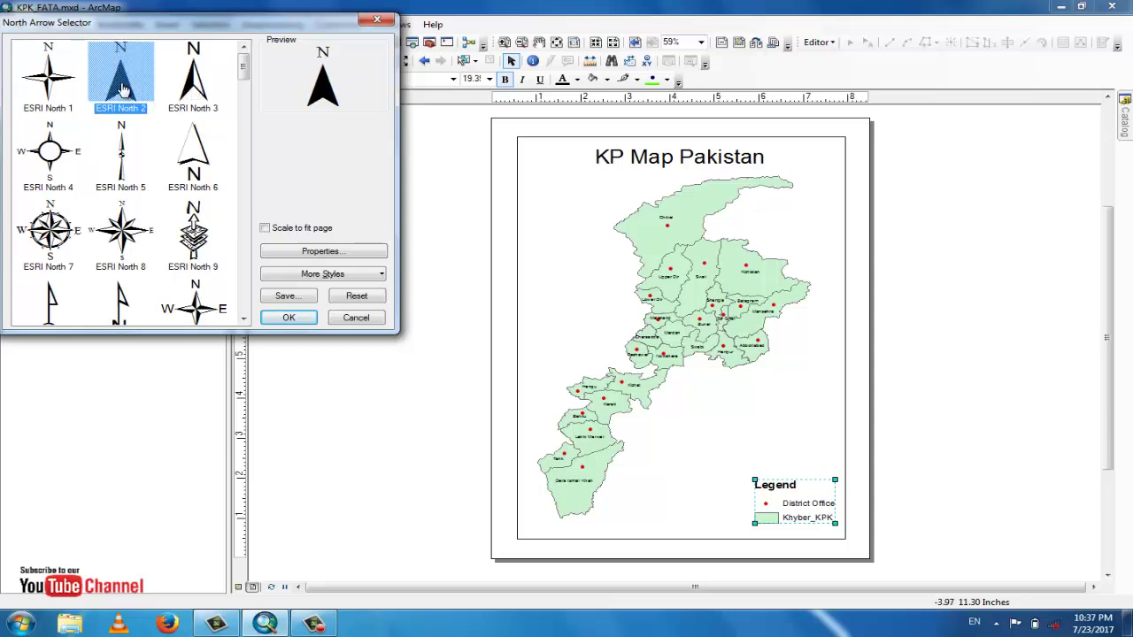
pyautogui.click(291, 321)
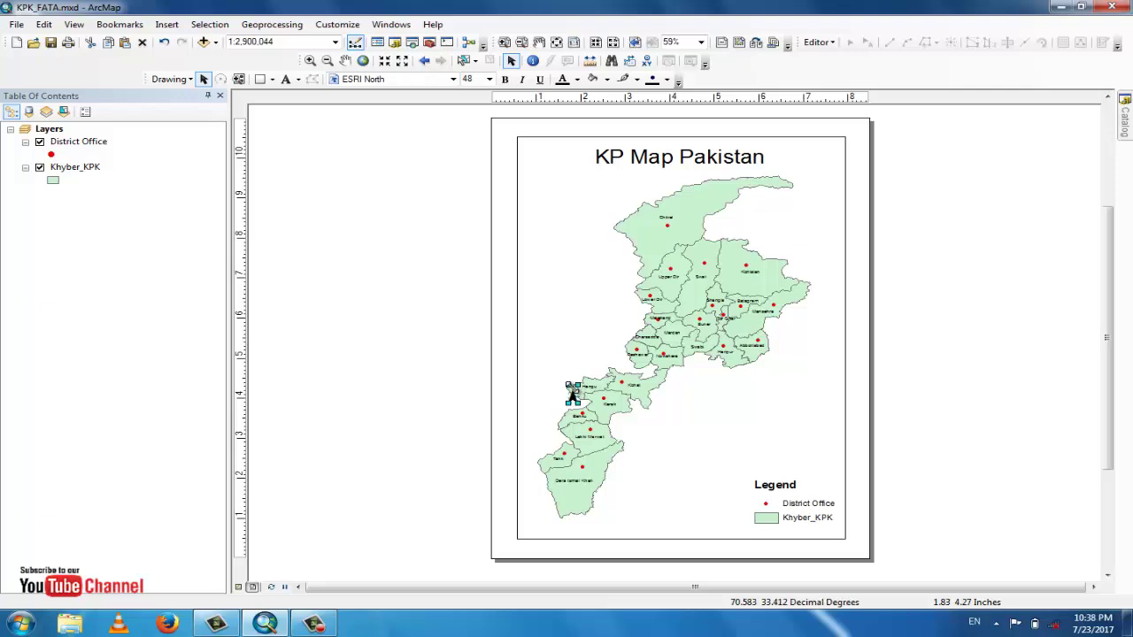
pyautogui.moveTo(567, 382); pyautogui.dragTo(560, 357)
pyautogui.moveTo(572, 367); pyautogui.dragTo(549, 175)
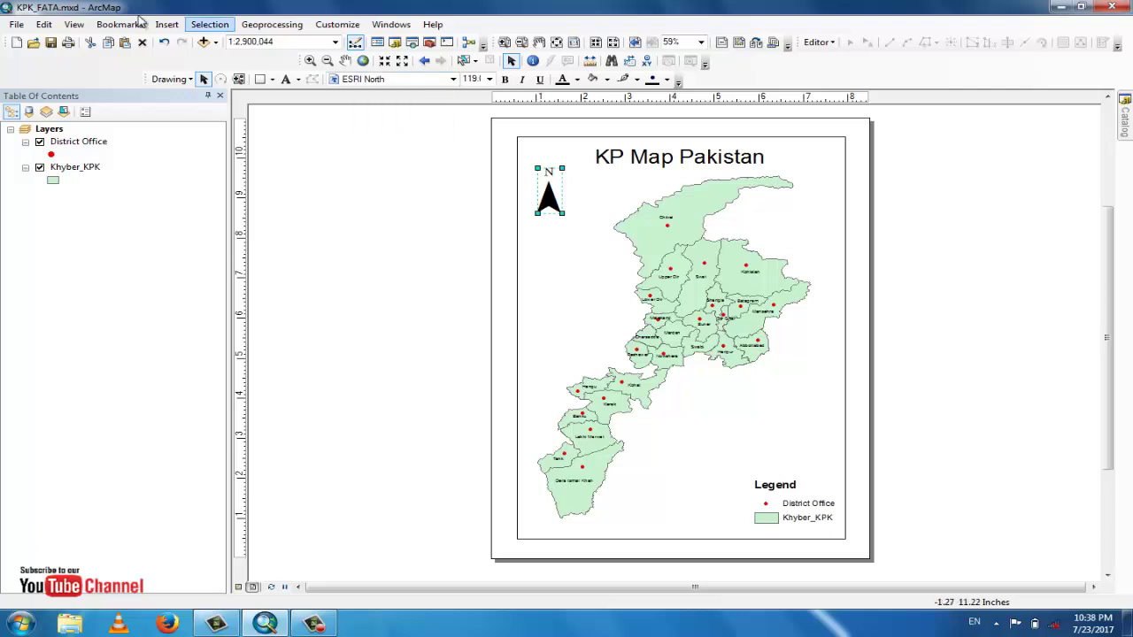
# Insert an Alternating Scale Bar 1 in miles and drag it to the layout's bottom-left.
pyautogui.click(167, 23)
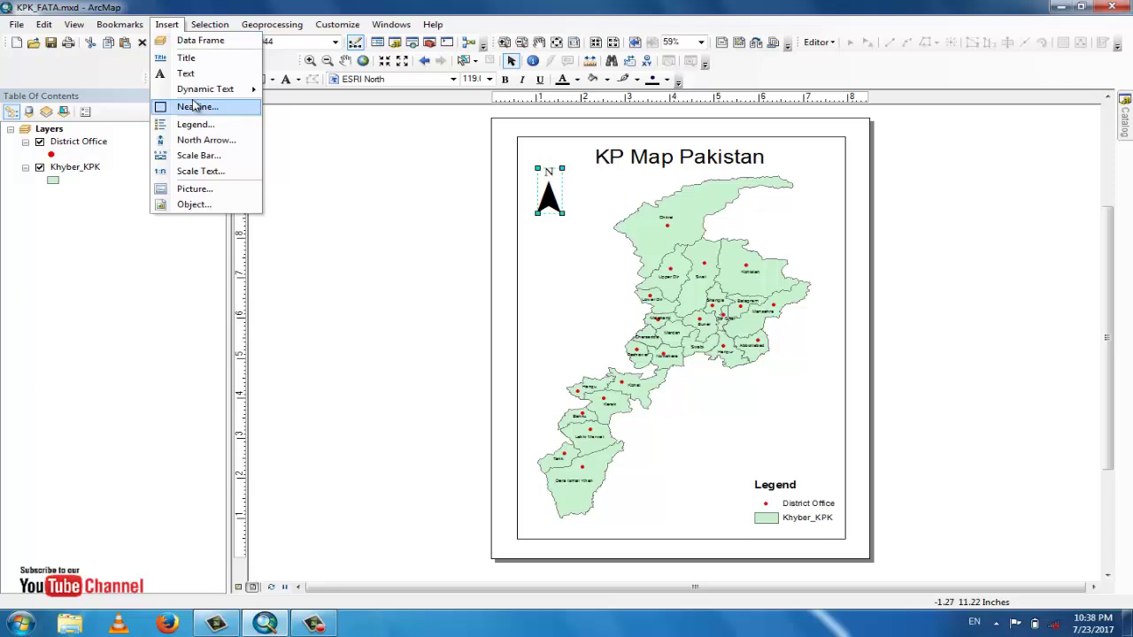
pyautogui.click(213, 157)
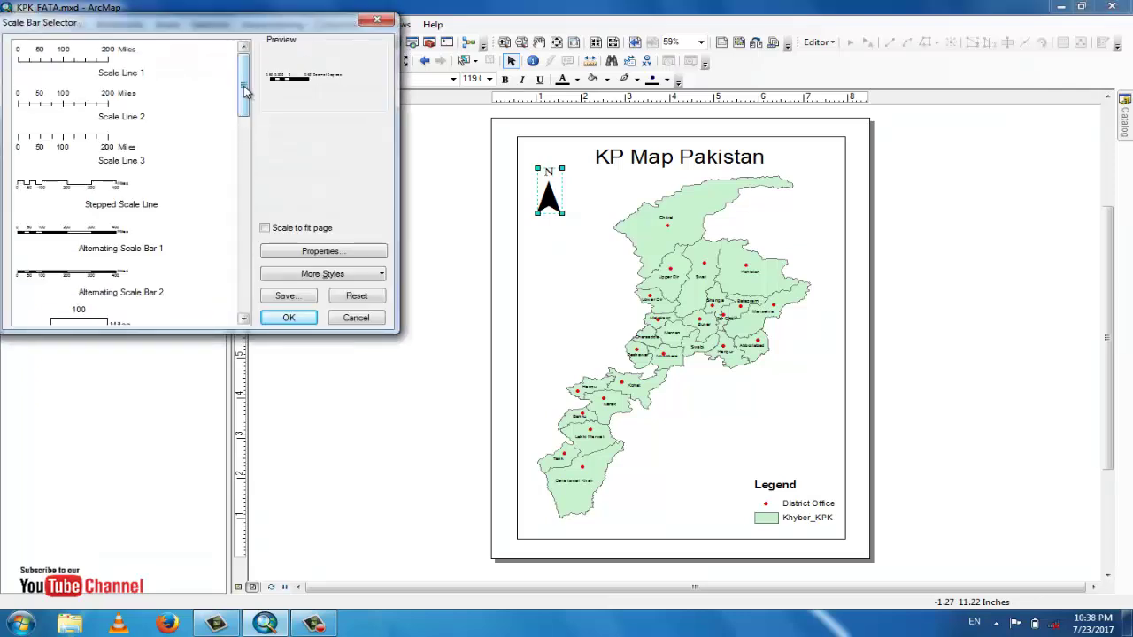
pyautogui.moveTo(246, 88); pyautogui.dragTo(246, 99)
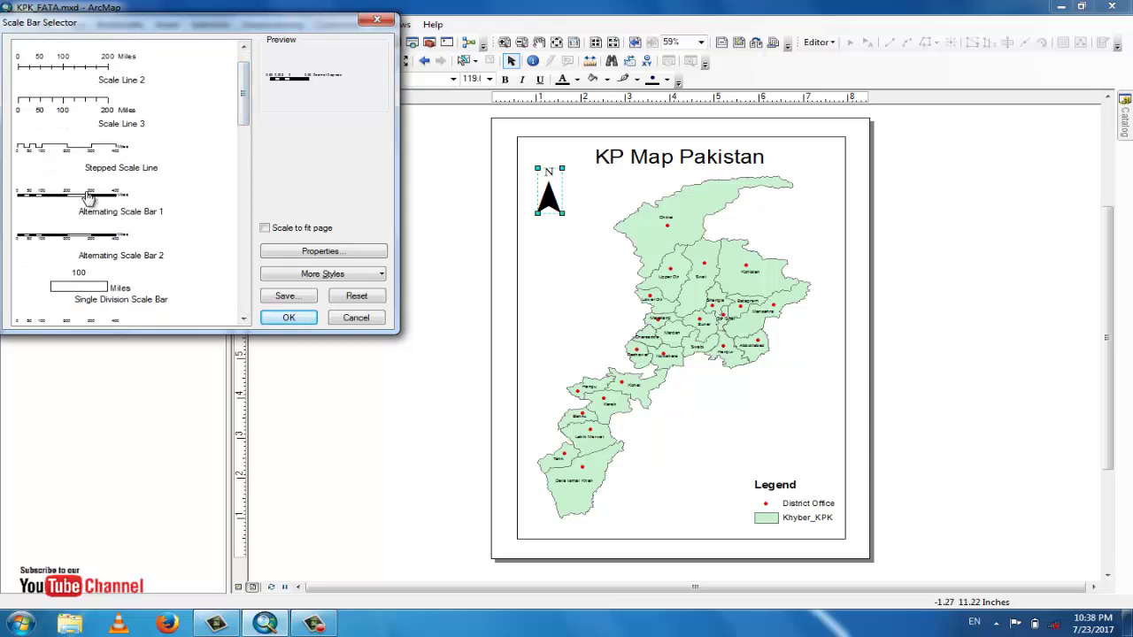
pyautogui.click(88, 197)
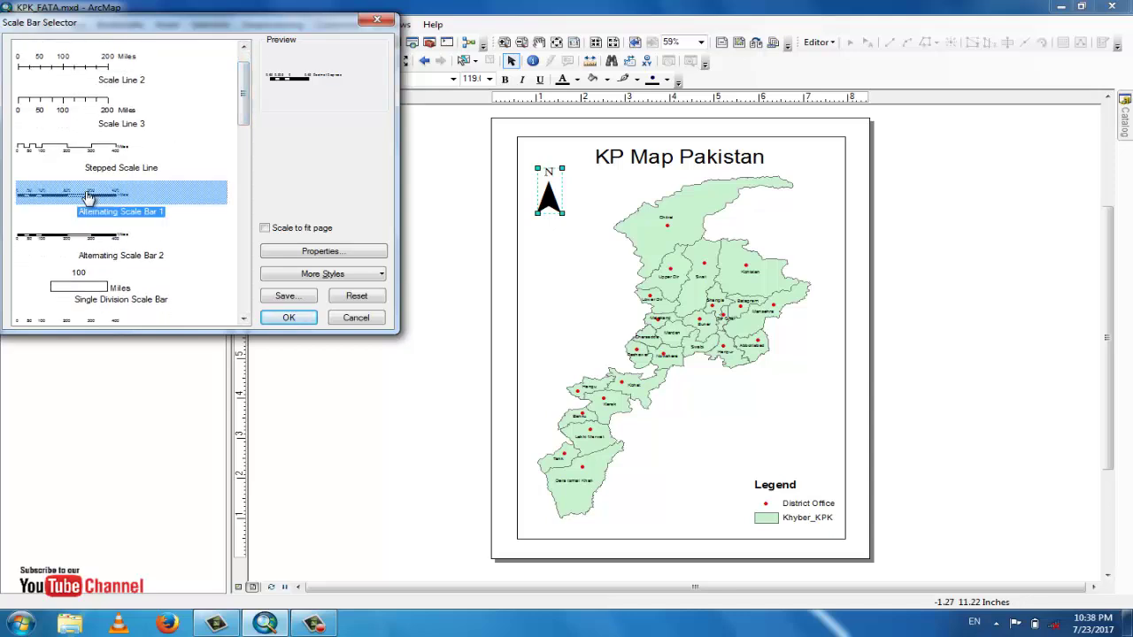
pyautogui.click(287, 319)
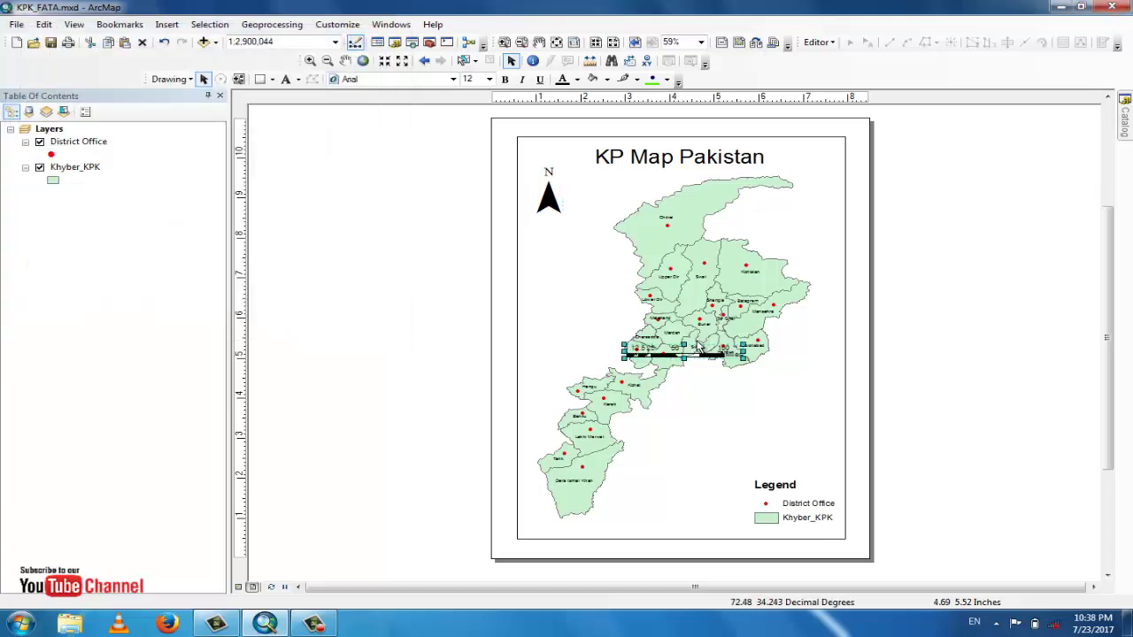
pyautogui.moveTo(695, 352); pyautogui.dragTo(699, 527)
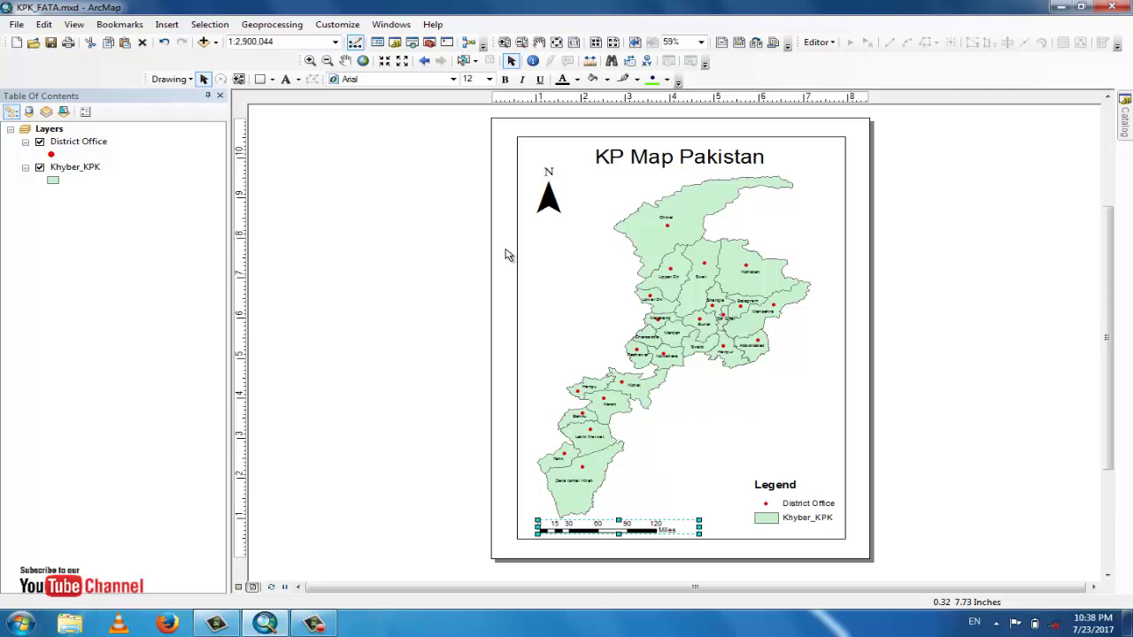
# Browse the Insert menu, then move over to the View menu.
pyautogui.click(163, 27)
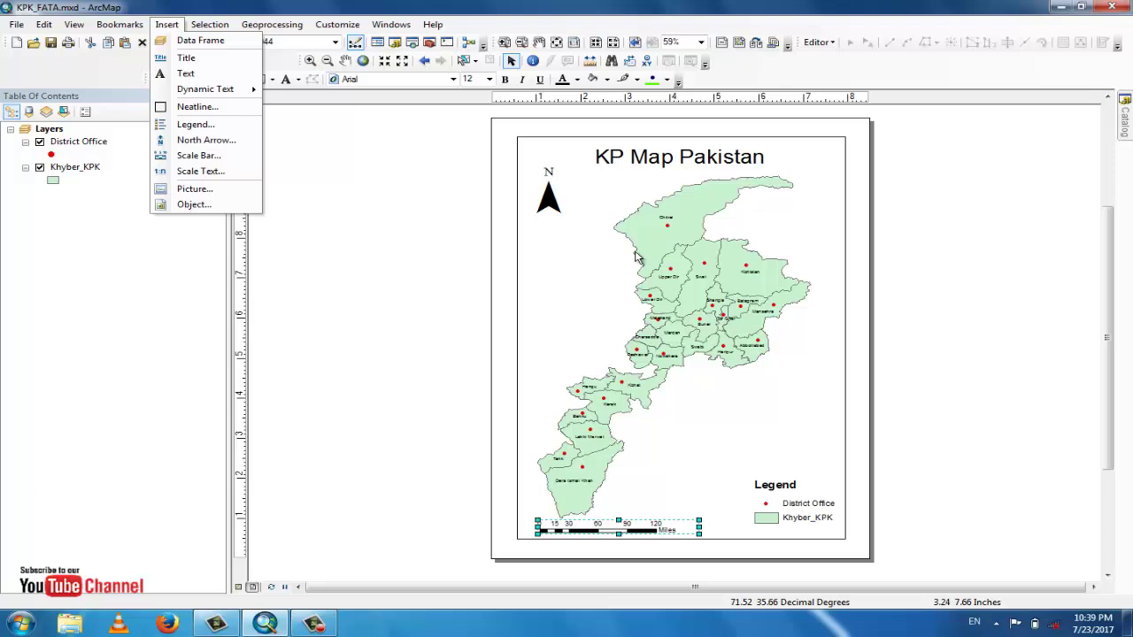
pyautogui.moveTo(95, 33)
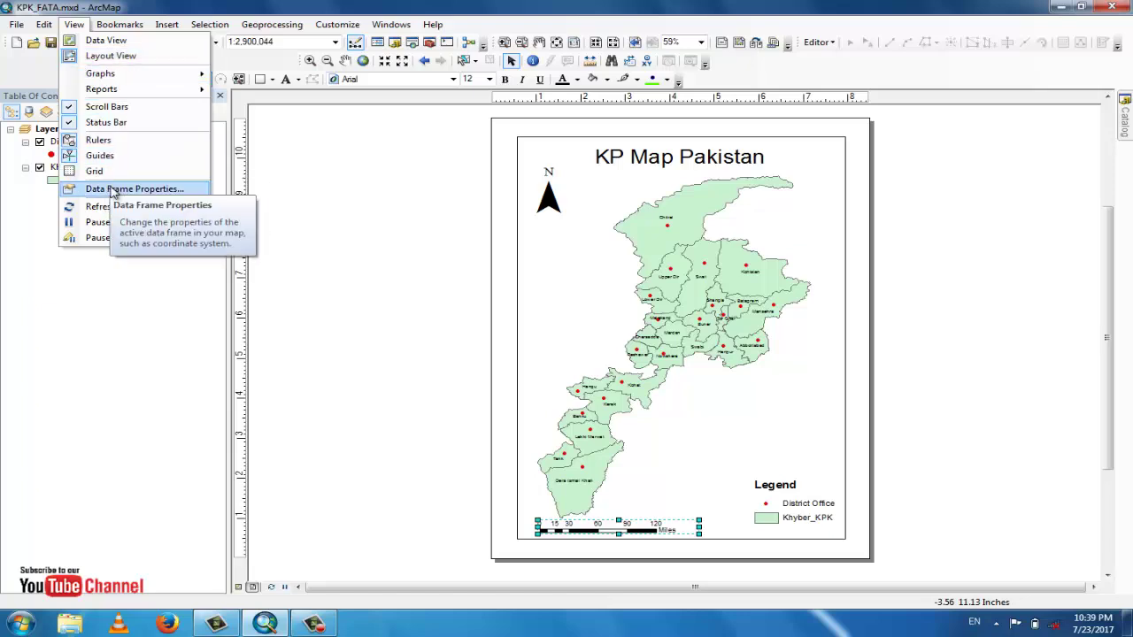
# Create a graticule with 2-degree parallel and meridian intervals and apply it to the data frame.
pyautogui.click(112, 190)
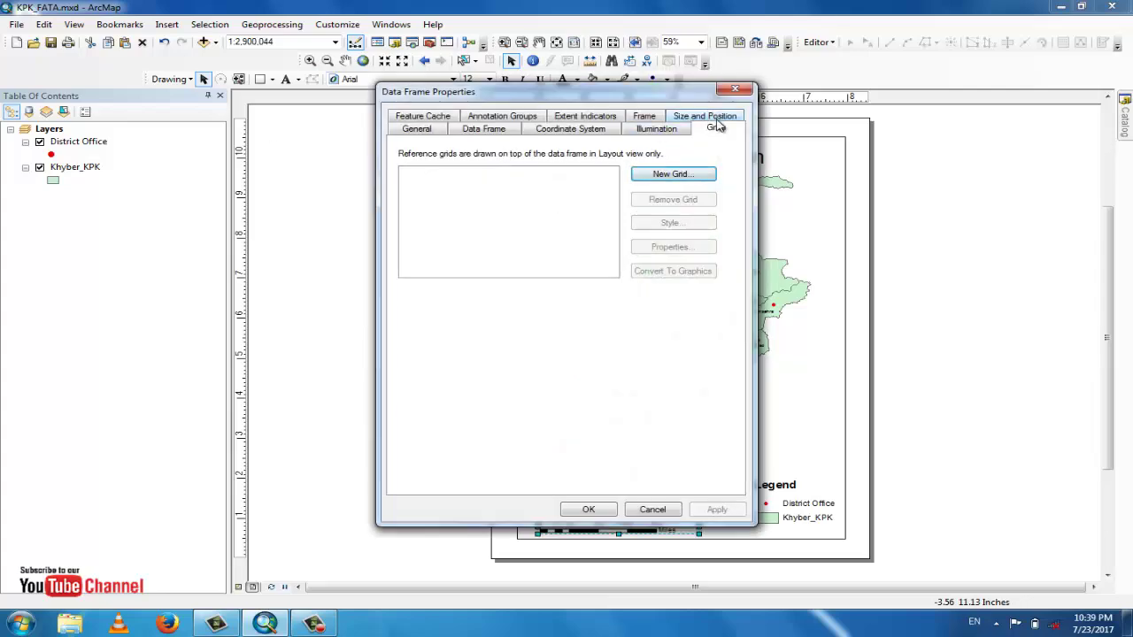
pyautogui.click(675, 174)
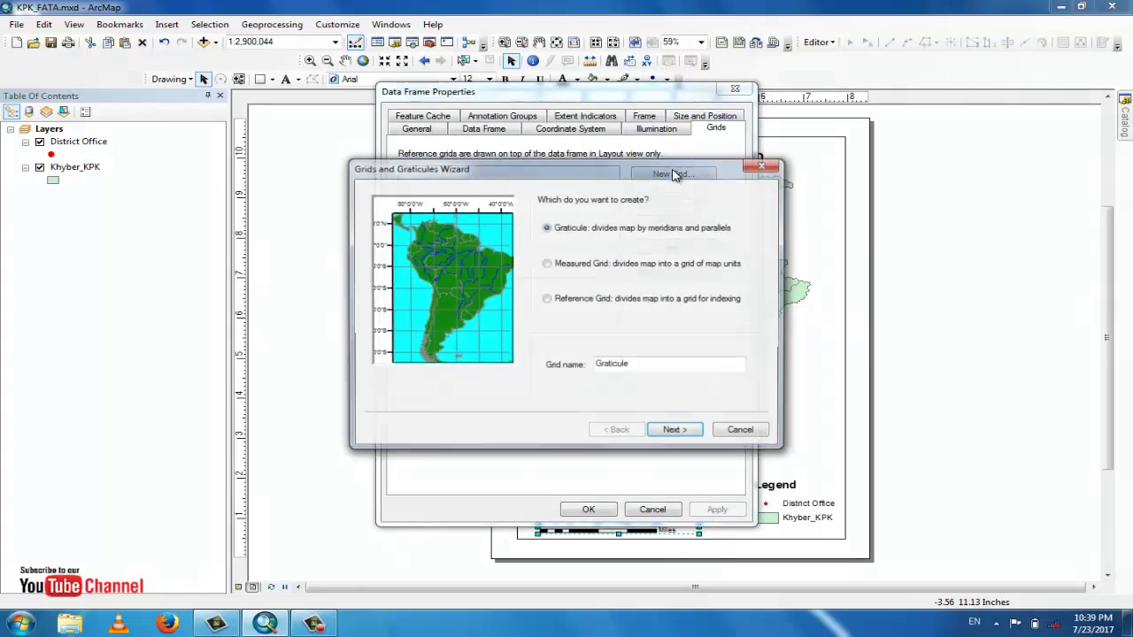
pyautogui.click(676, 434)
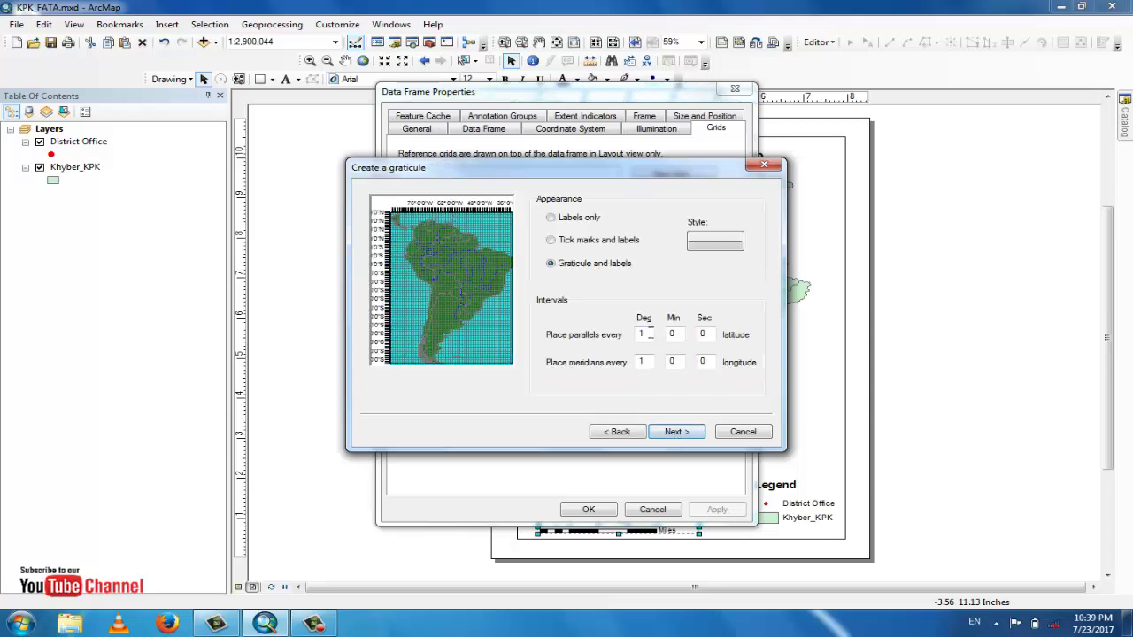
pyautogui.doubleClick(649, 332)
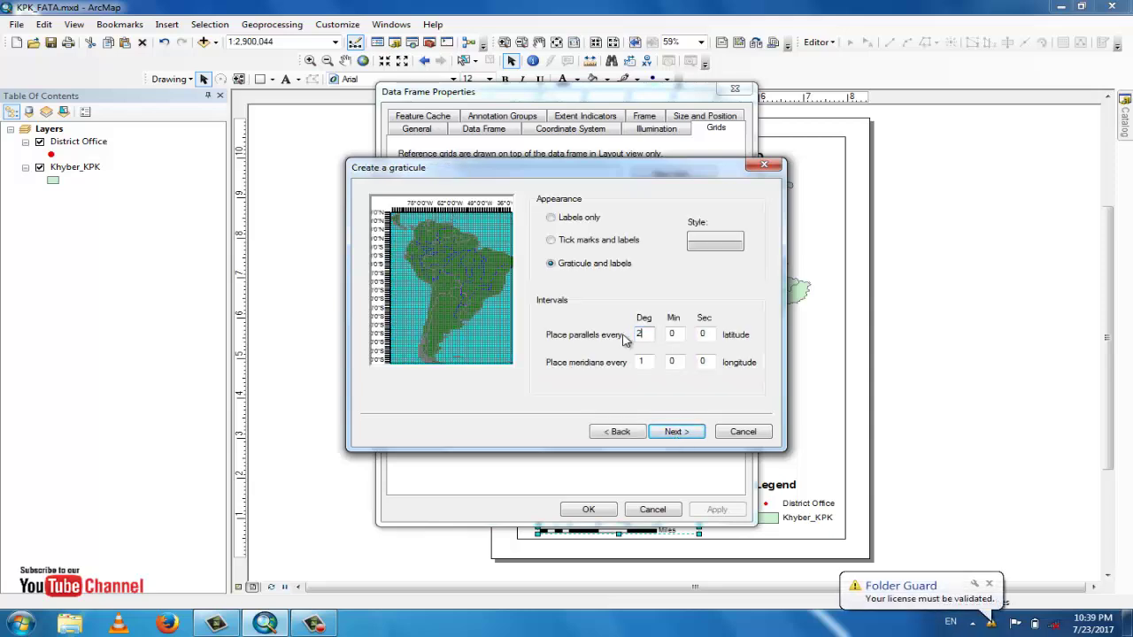
pyautogui.write('2')
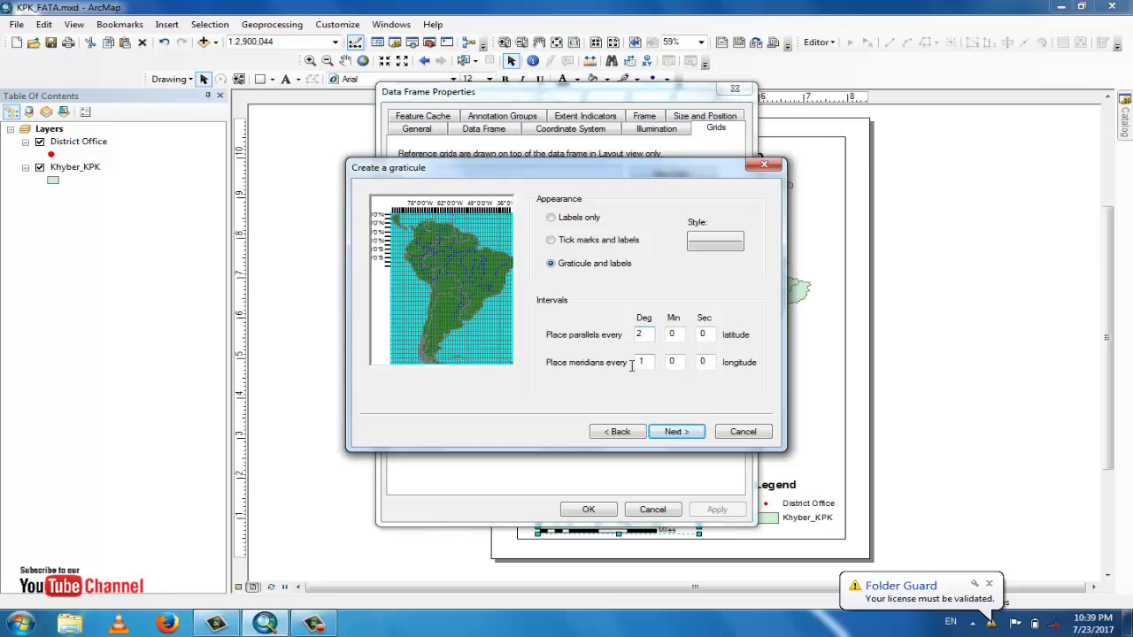
pyautogui.doubleClick(649, 361)
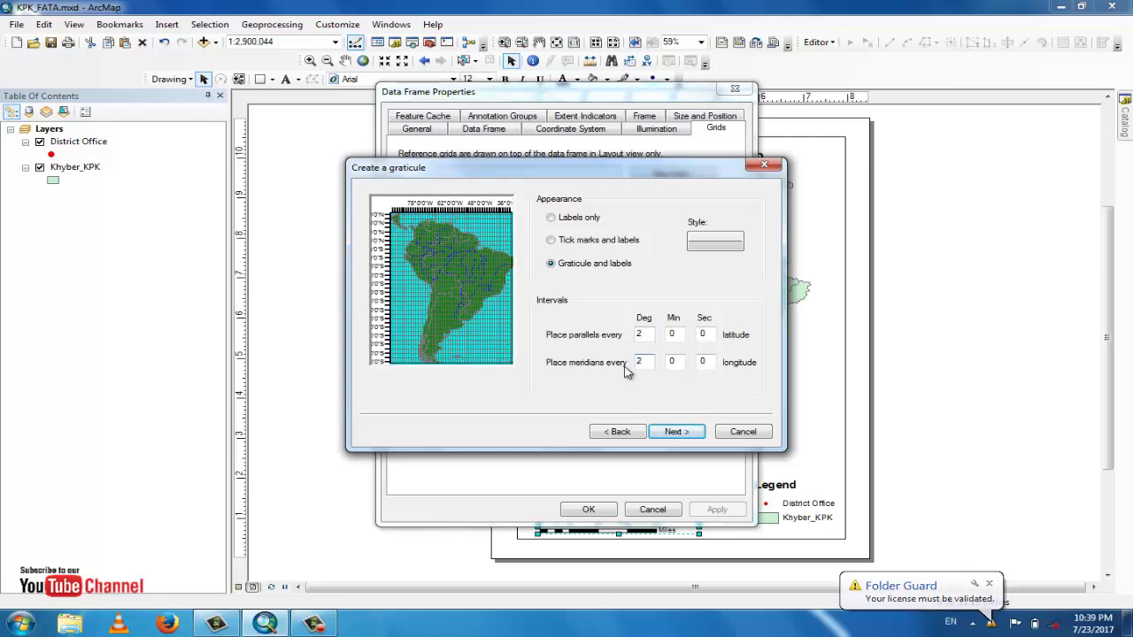
pyautogui.click(681, 432)
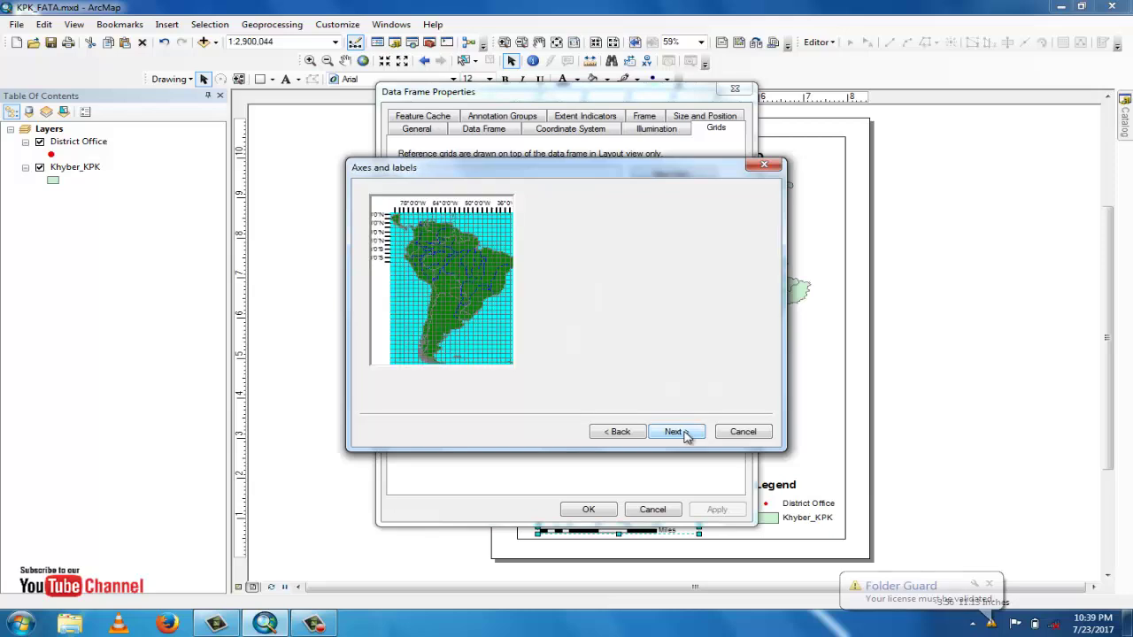
pyautogui.click(674, 431)
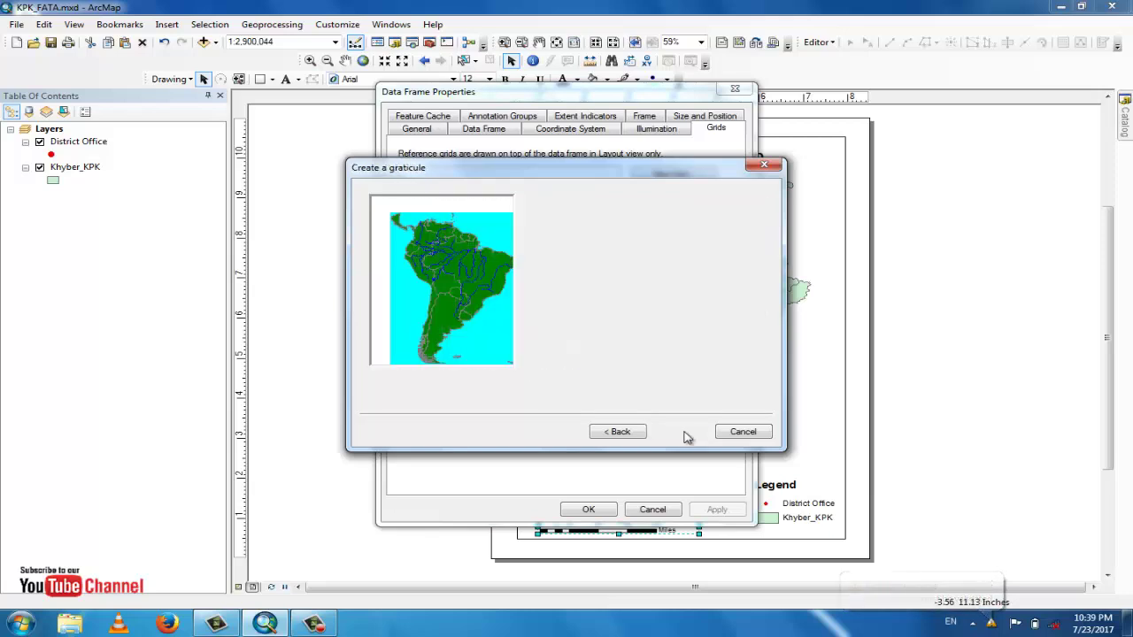
pyautogui.click(684, 433)
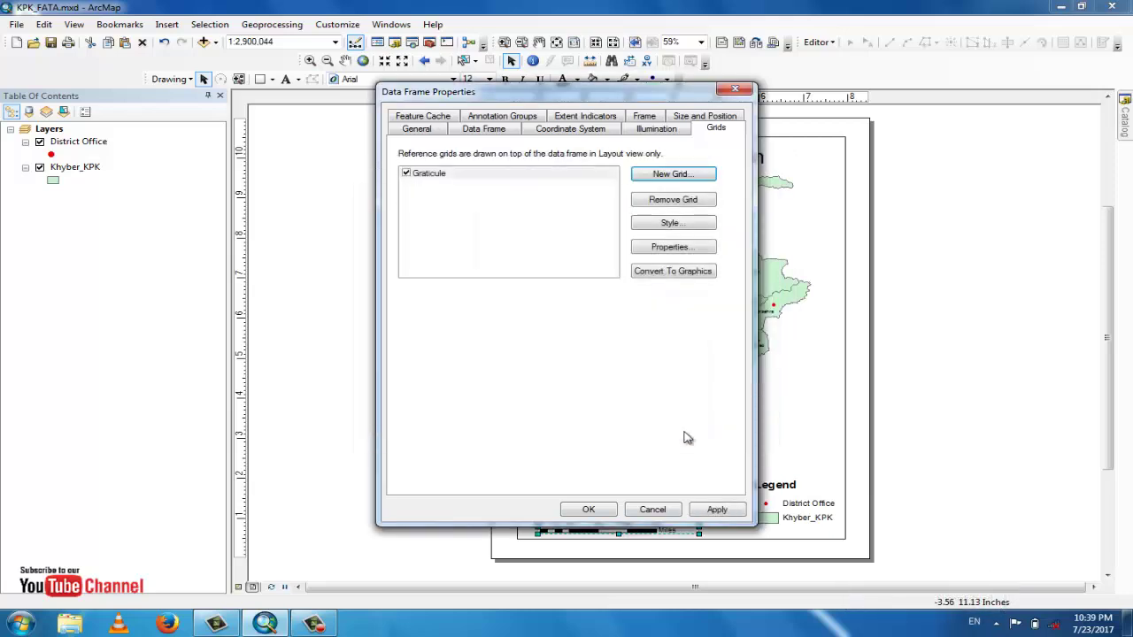
pyautogui.click(713, 512)
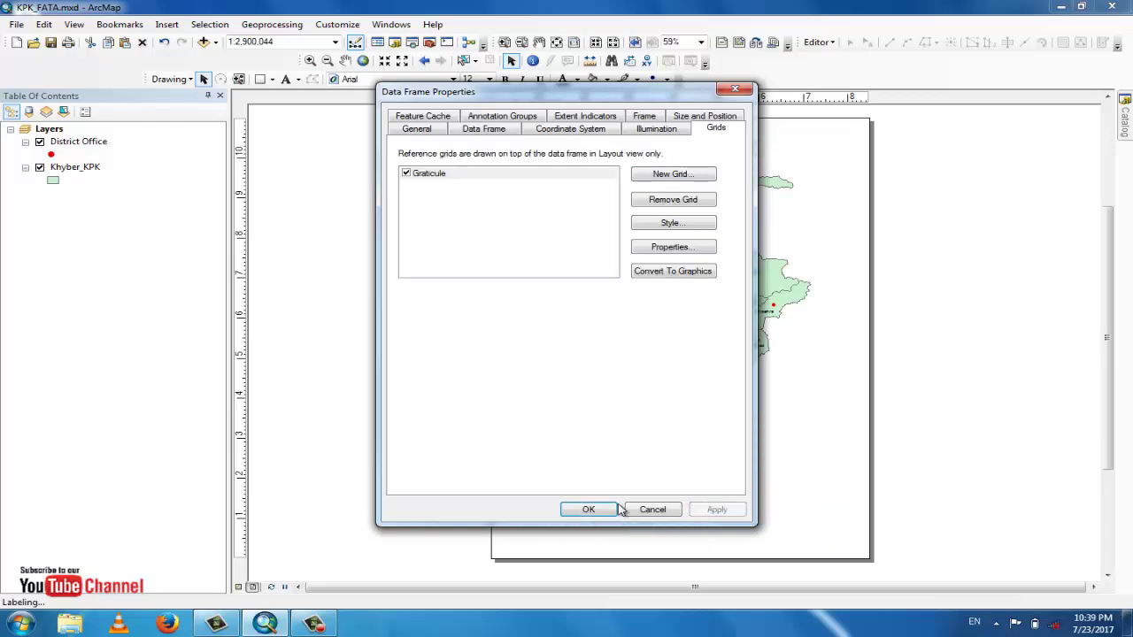
pyautogui.click(589, 511)
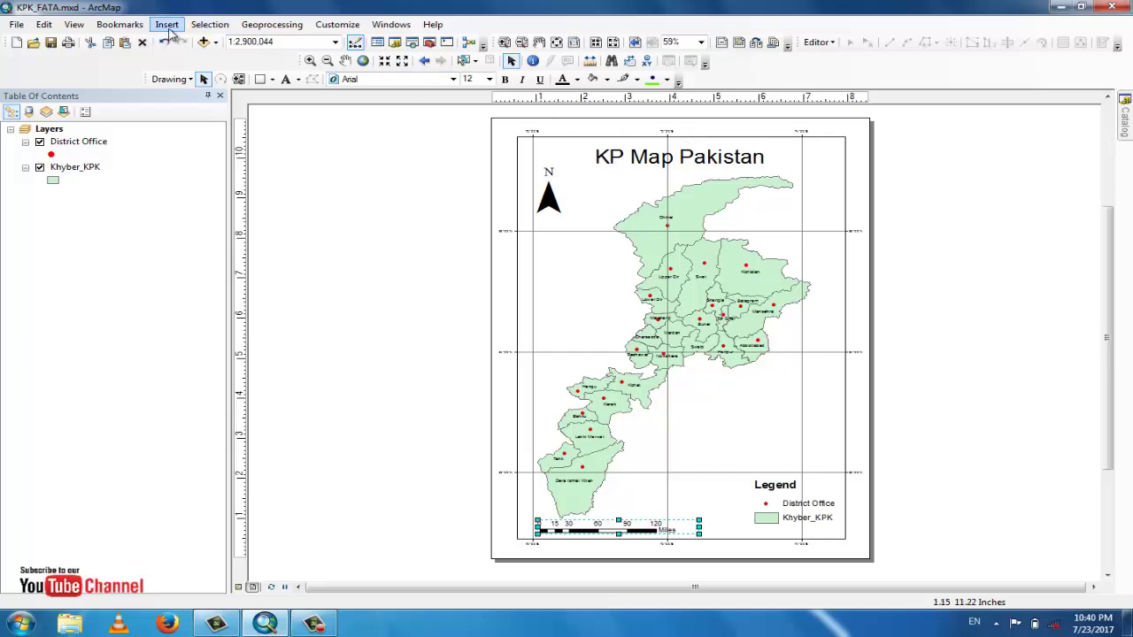
# Set the graticule labels to size 12 and turn off the bottom-edge labels.
pyautogui.click(73, 26)
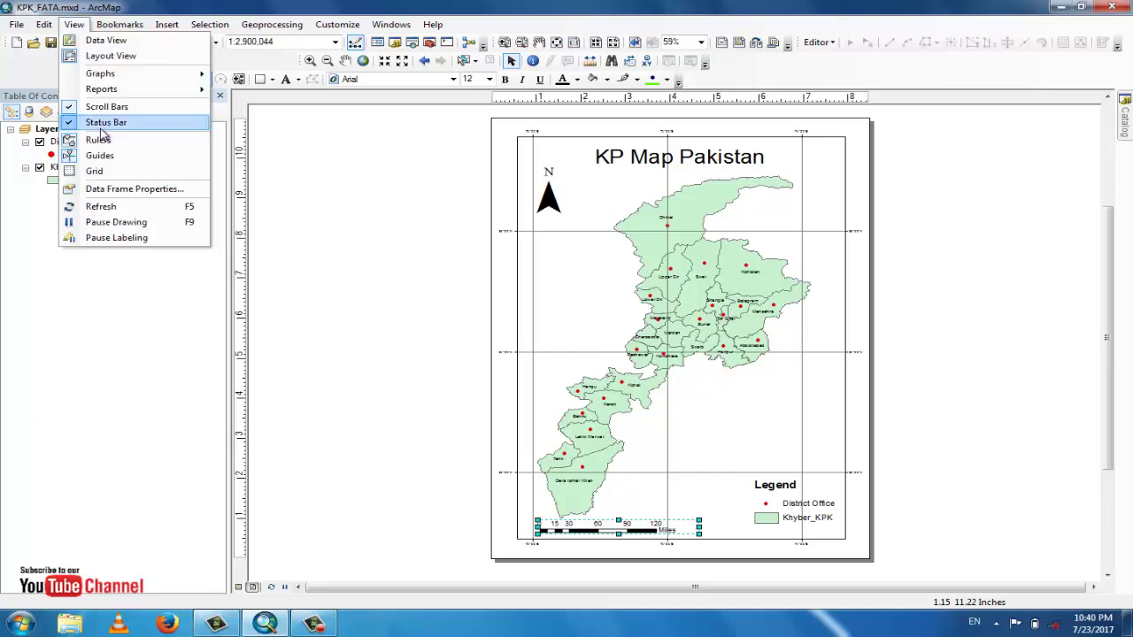
pyautogui.click(125, 190)
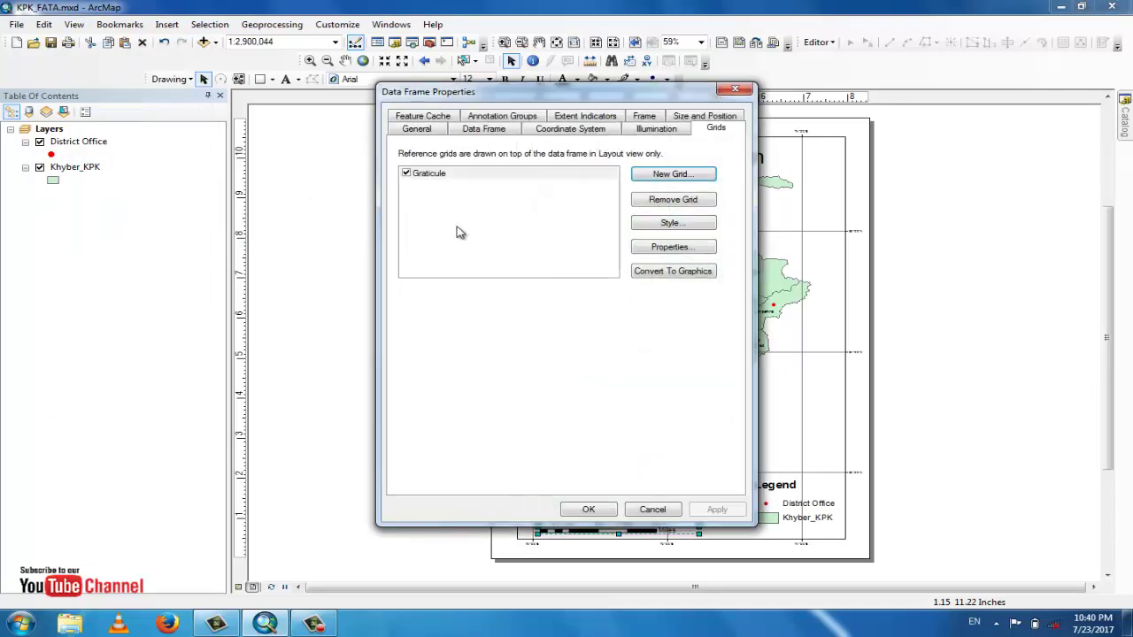
pyautogui.click(684, 248)
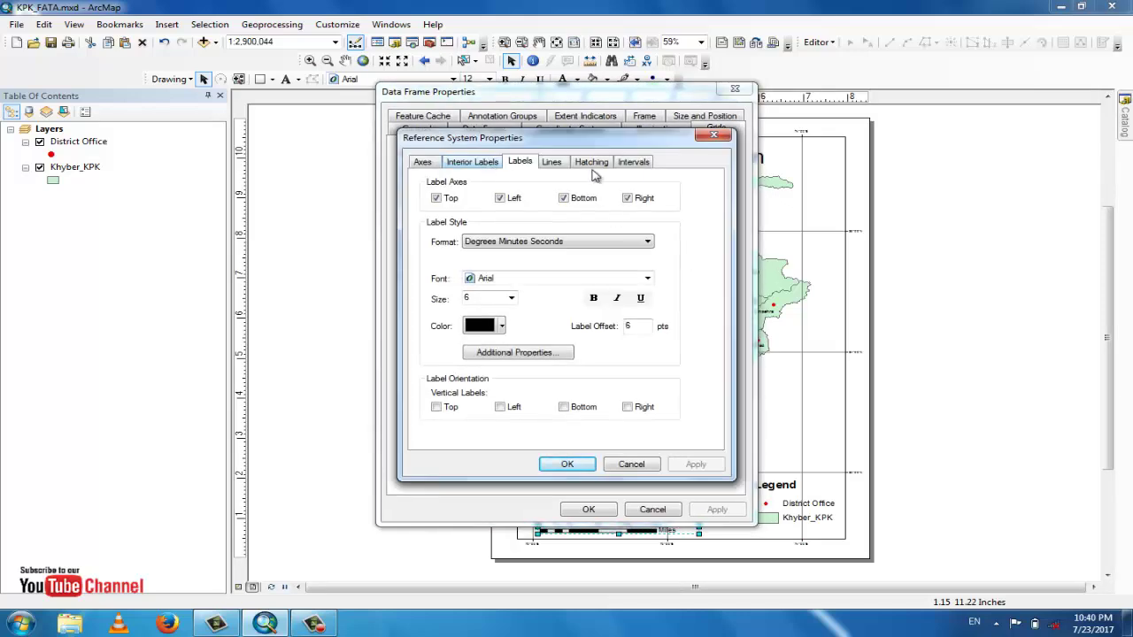
pyautogui.click(511, 302)
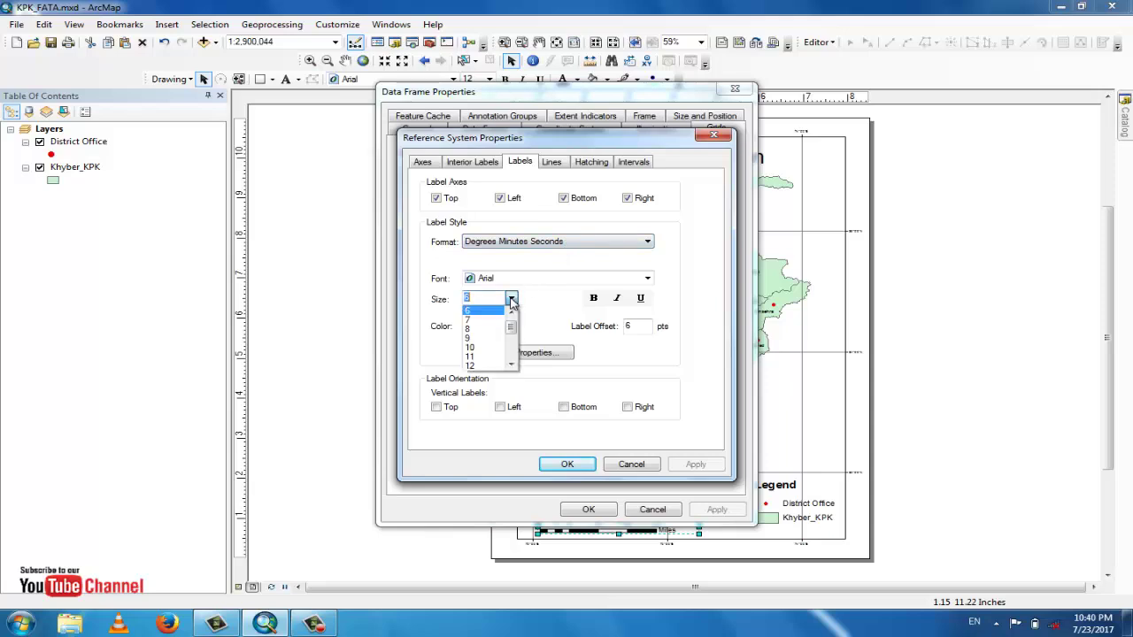
pyautogui.click(498, 365)
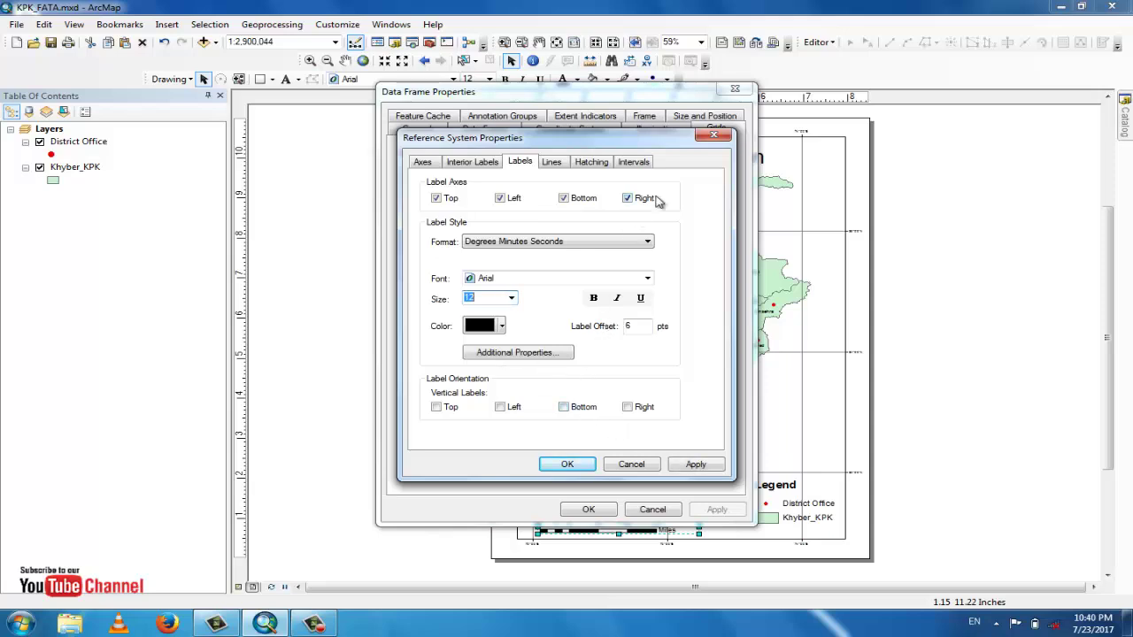
pyautogui.click(567, 200)
pyautogui.click(694, 464)
pyautogui.click(574, 463)
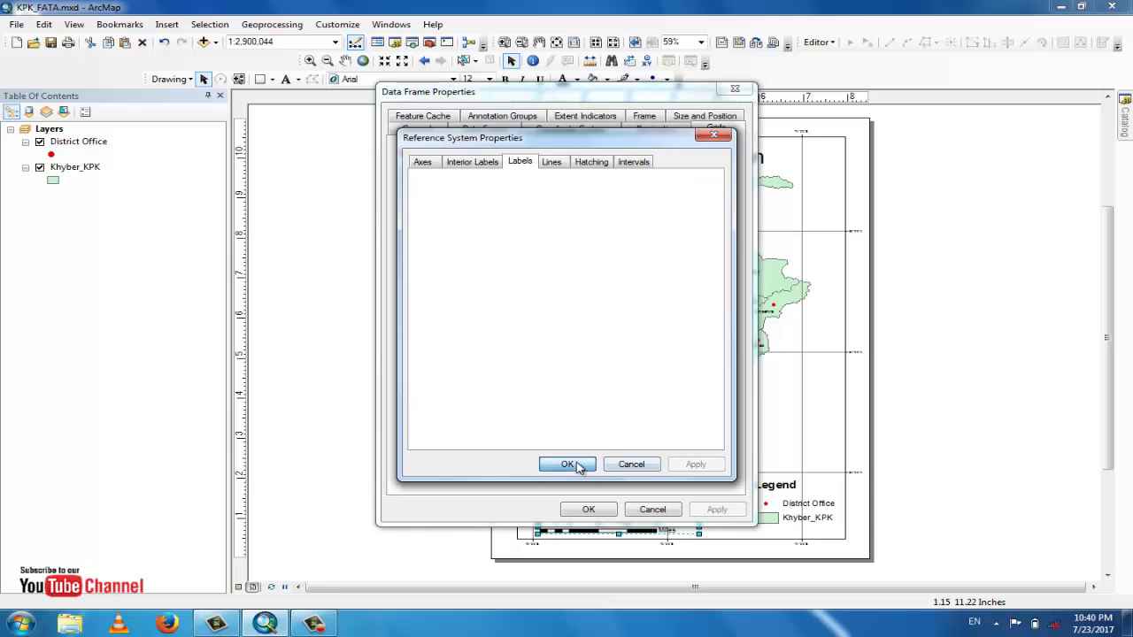
pyautogui.click(717, 511)
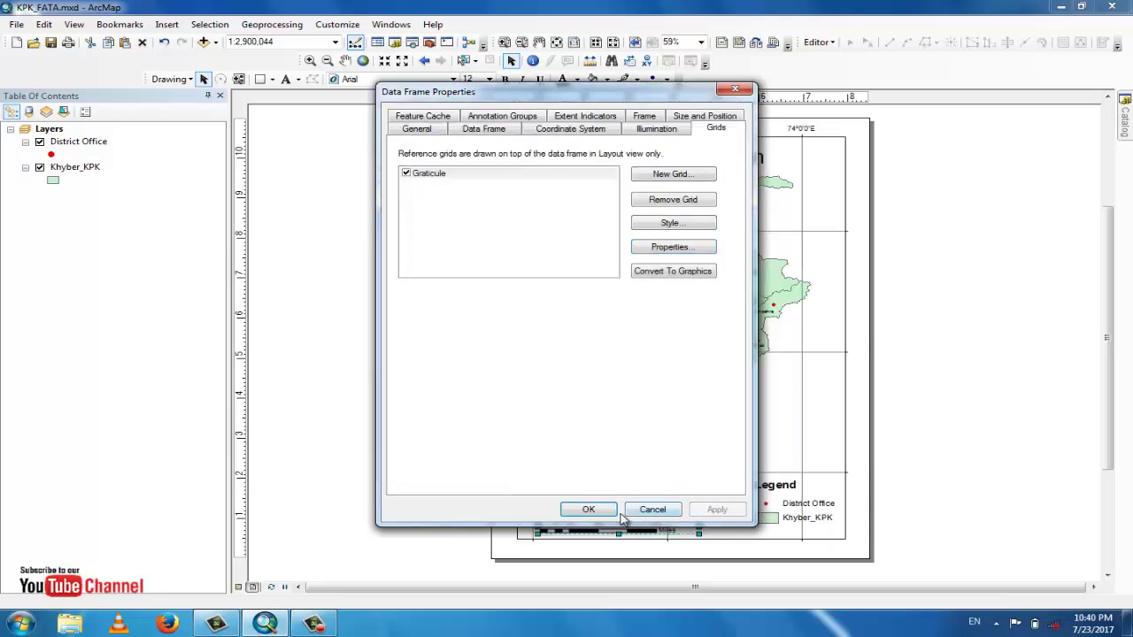
pyautogui.click(588, 511)
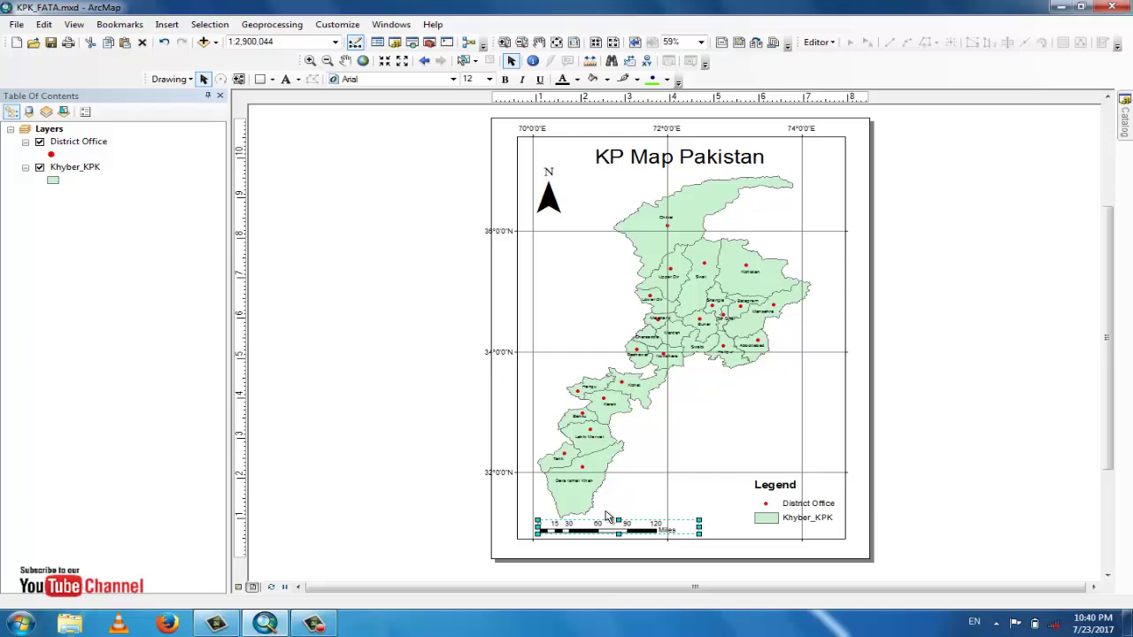
# Move the legend up to the mid-right of the map beside the southern districts.
pyautogui.click(792, 490)
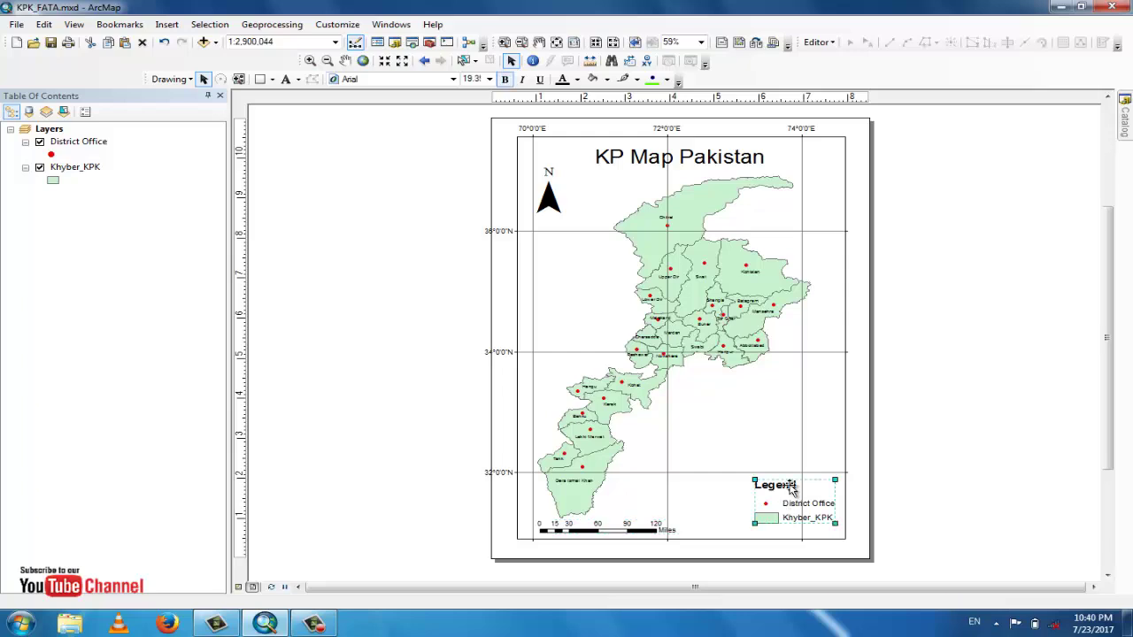
pyautogui.moveTo(792, 490); pyautogui.dragTo(745, 495)
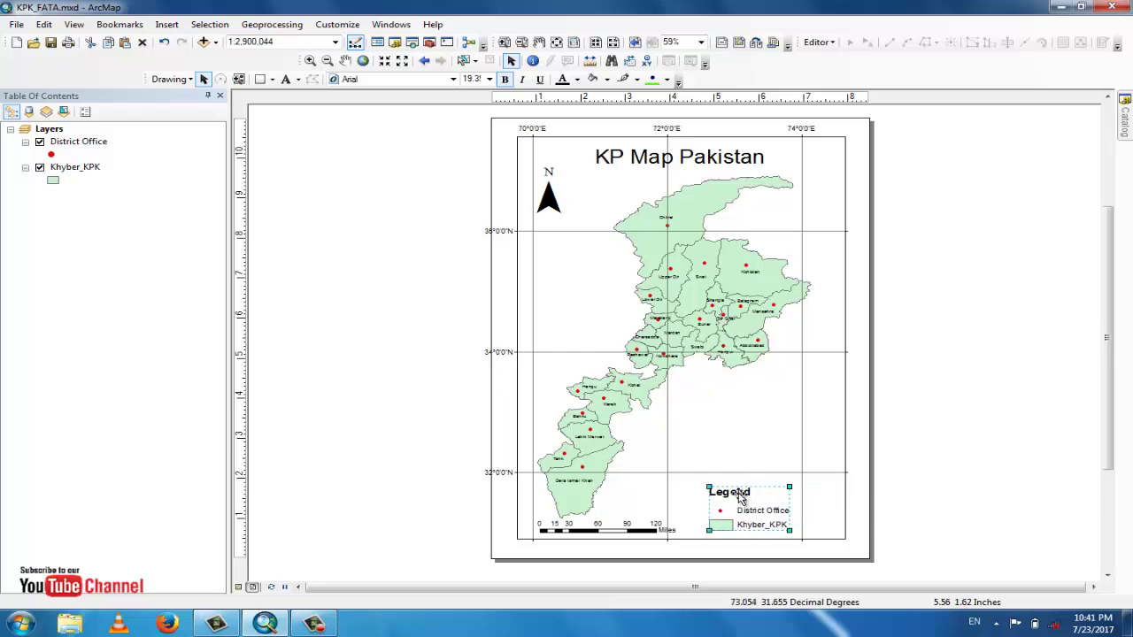
pyautogui.moveTo(742, 498); pyautogui.dragTo(742, 421)
pyautogui.moveTo(743, 420); pyautogui.dragTo(744, 419)
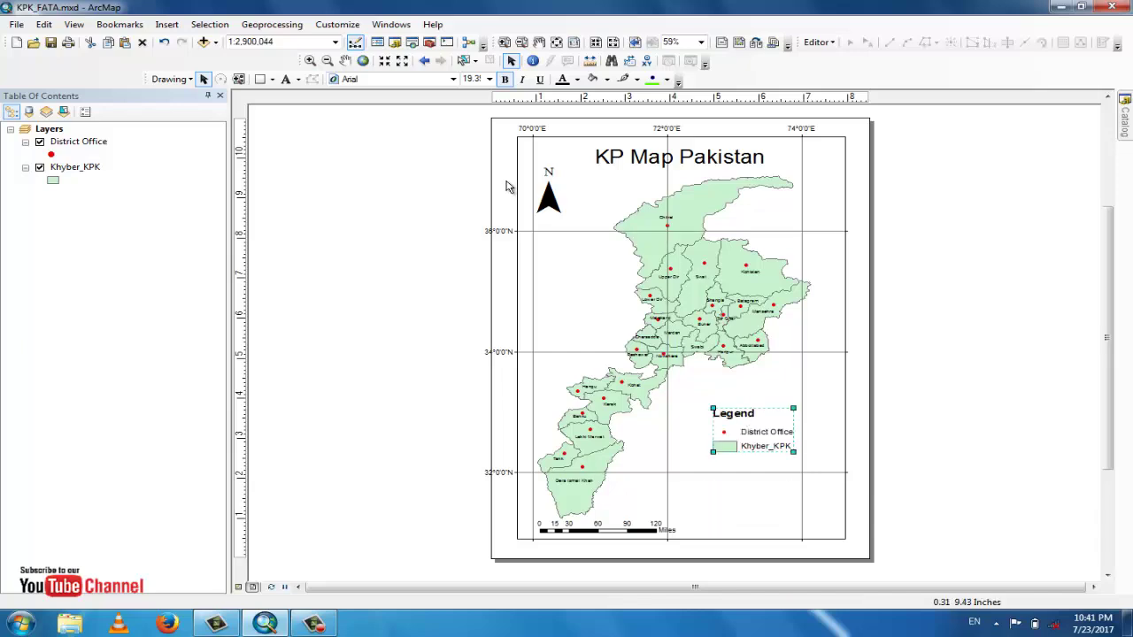
# Move the north arrow to the top-right corner next to the title.
pyautogui.click(550, 200)
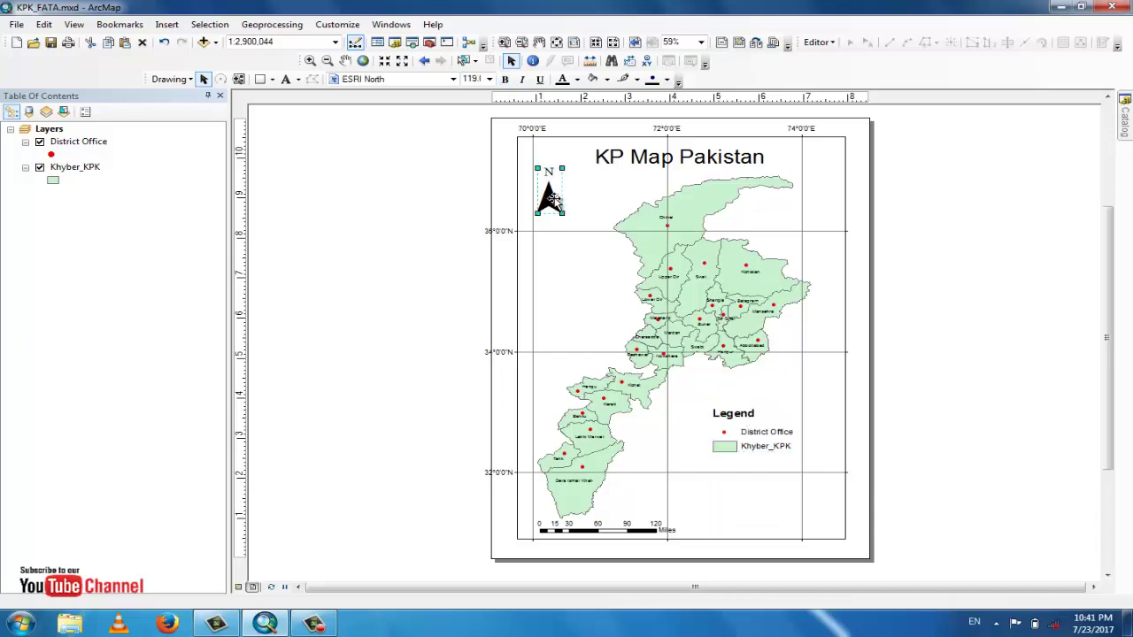
pyautogui.moveTo(550, 200); pyautogui.dragTo(828, 181)
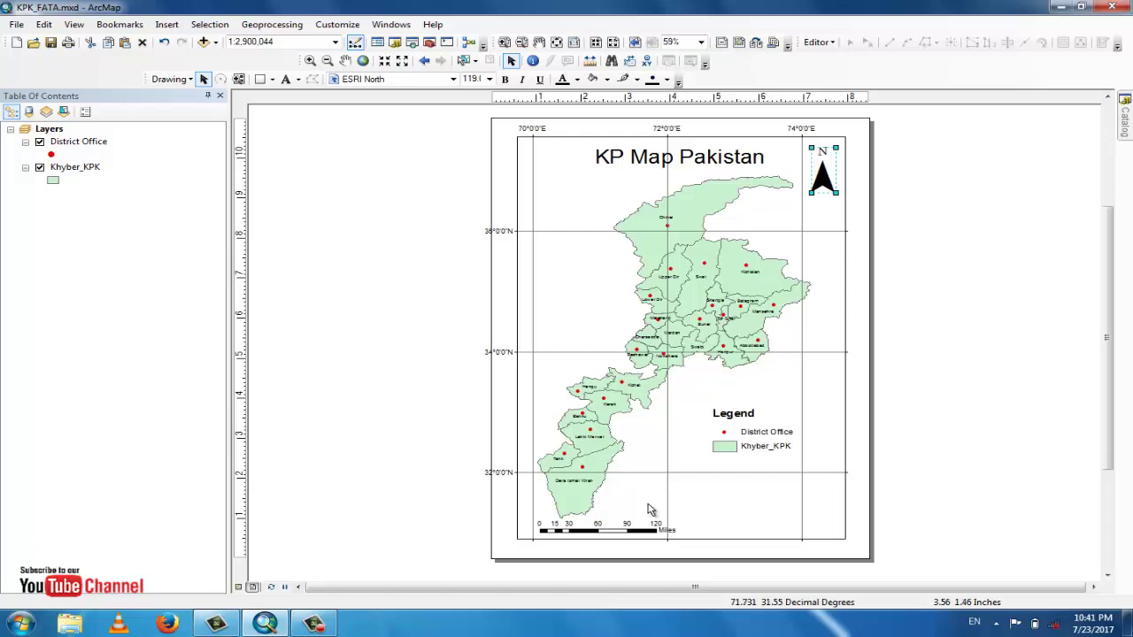
pyautogui.click(634, 529)
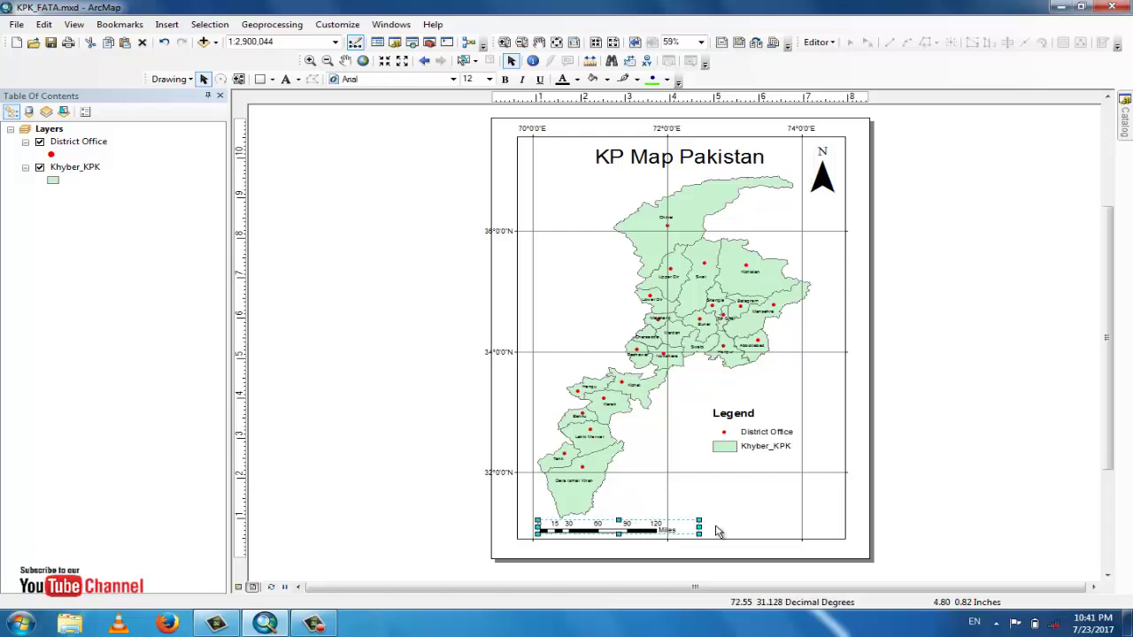
pyautogui.click(619, 398)
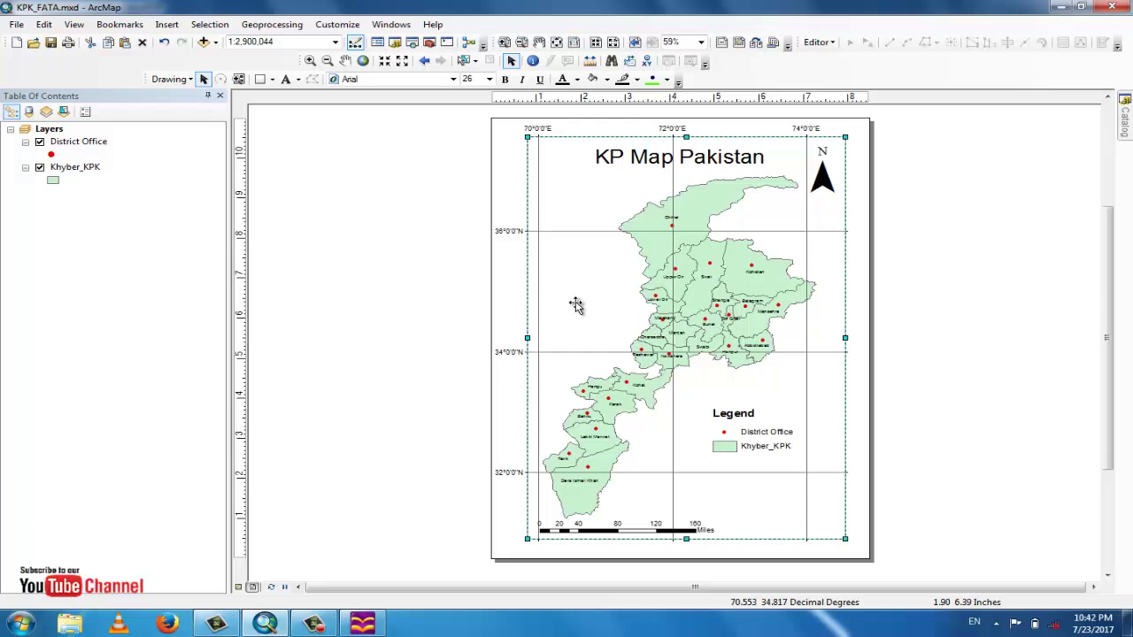
# Print the layout to the PDF printer, first trying to overwrite the existing KPK_FATA.pdf.
pyautogui.click(68, 45)
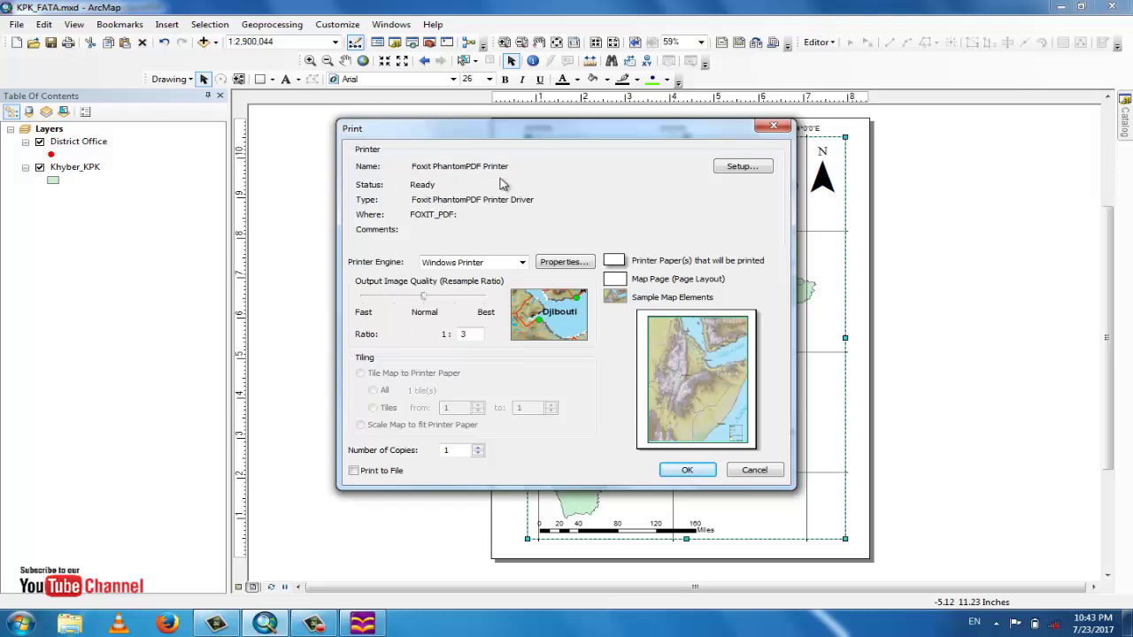
pyautogui.click(687, 470)
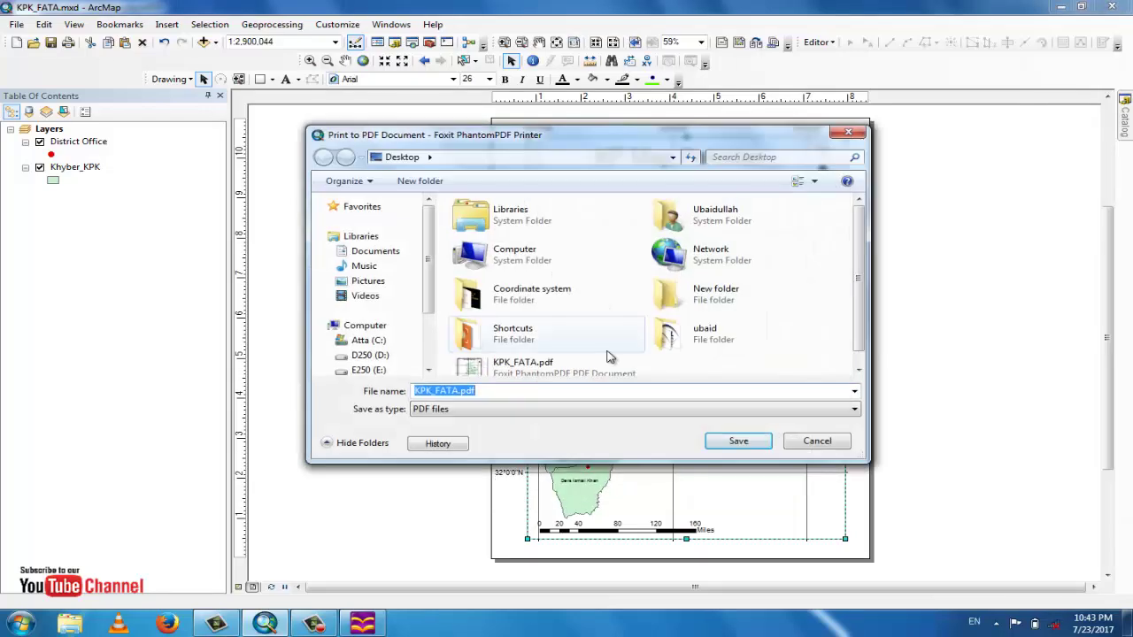
pyautogui.click(748, 443)
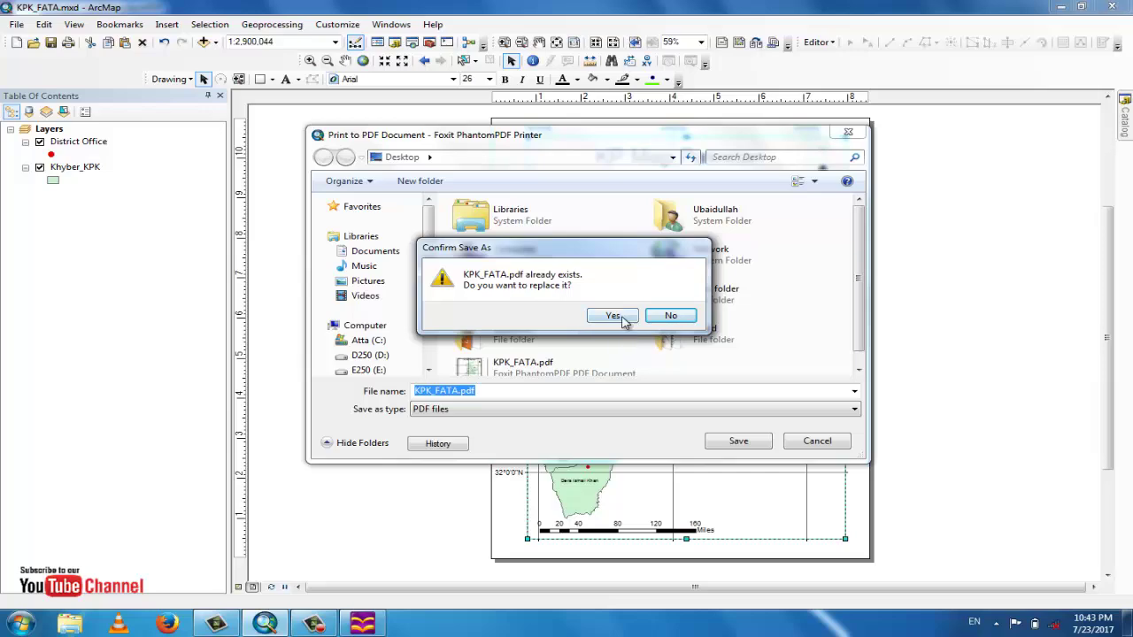
pyautogui.click(622, 319)
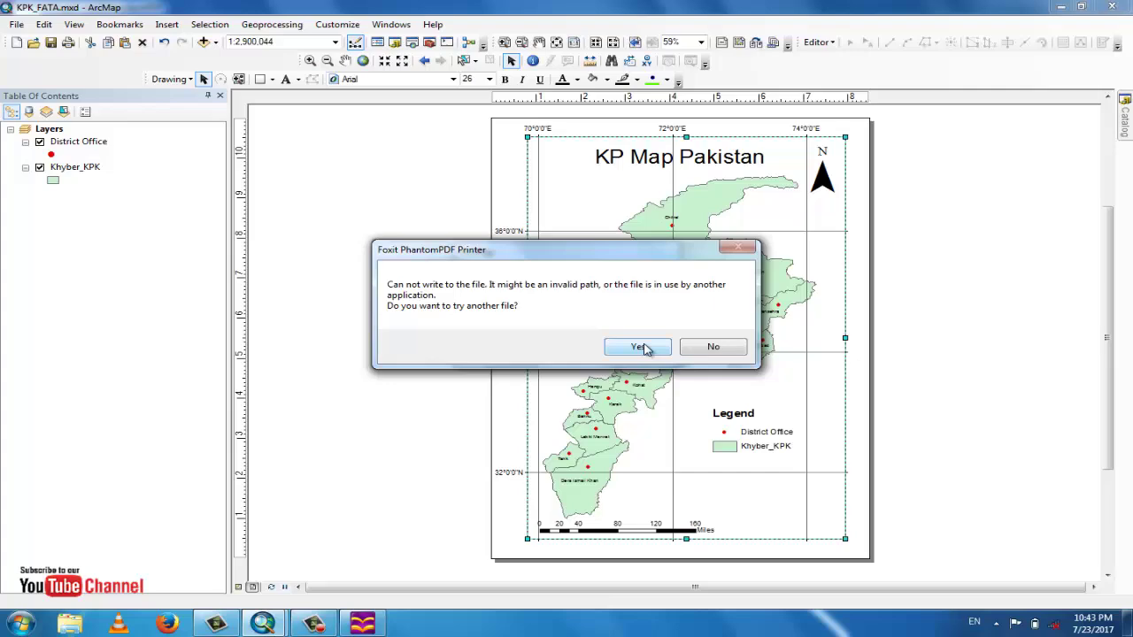
pyautogui.click(641, 347)
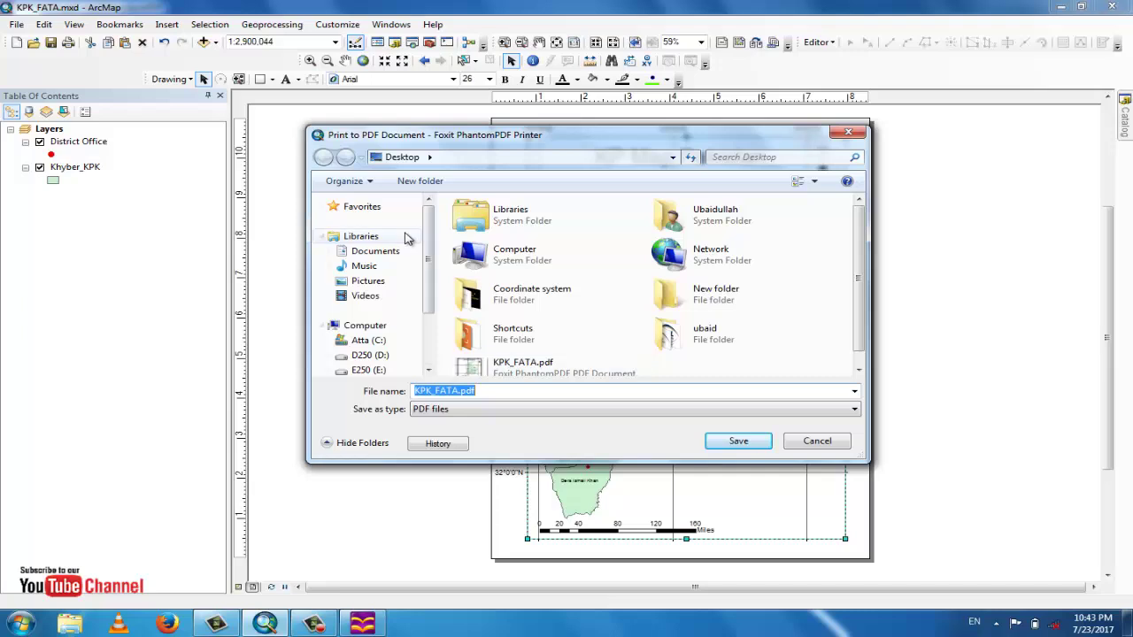
# Save the PDF to the Desktop as KPK Pakistan.pdf.
pyautogui.click(351, 208)
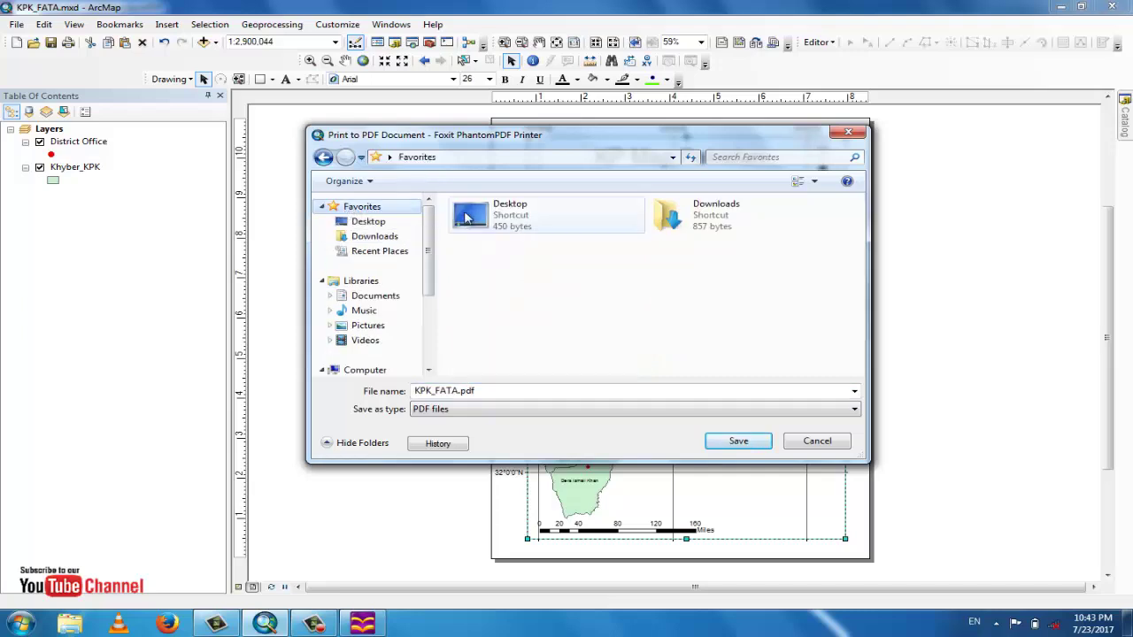
pyautogui.doubleClick(468, 218)
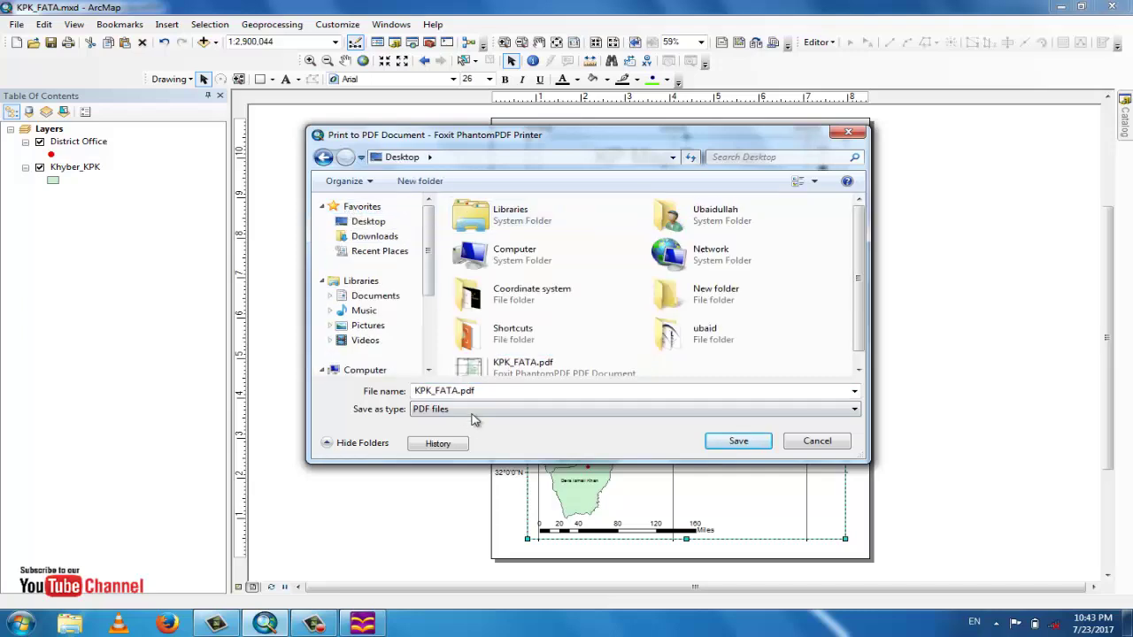
pyautogui.click(458, 390)
pyautogui.click(460, 390)
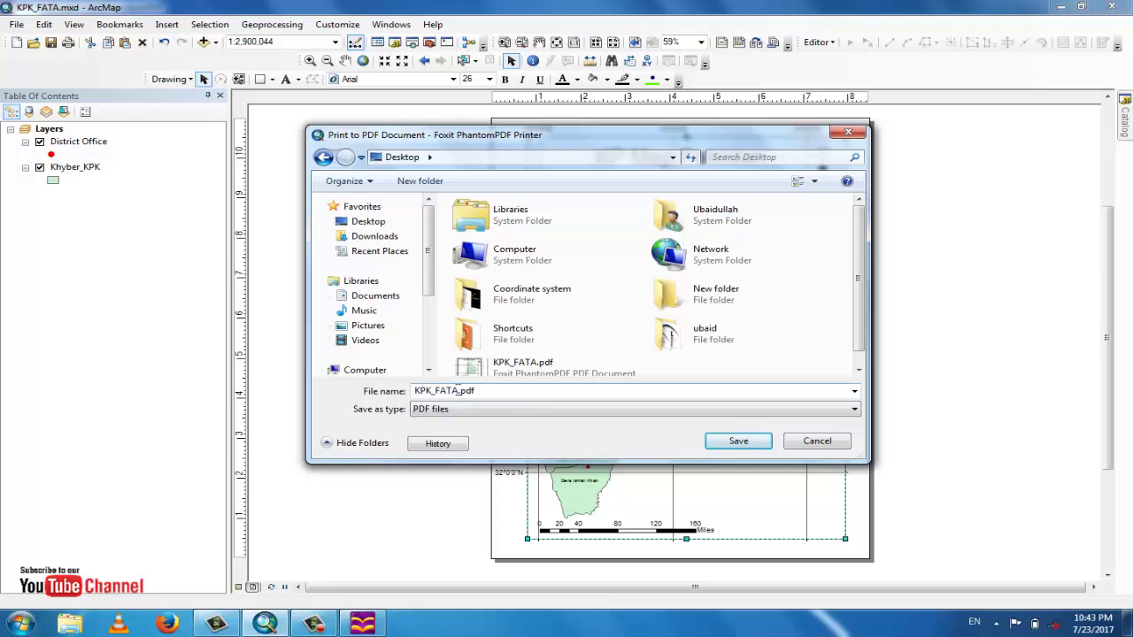
pyautogui.press('BackSpace')
pyautogui.press('BackSpace')
pyautogui.press('BackSpace')
pyautogui.press('BackSpace')
pyautogui.press('BackSpace')
pyautogui.press('BackSpace')
pyautogui.write('Pakistan')
pyautogui.click(736, 442)
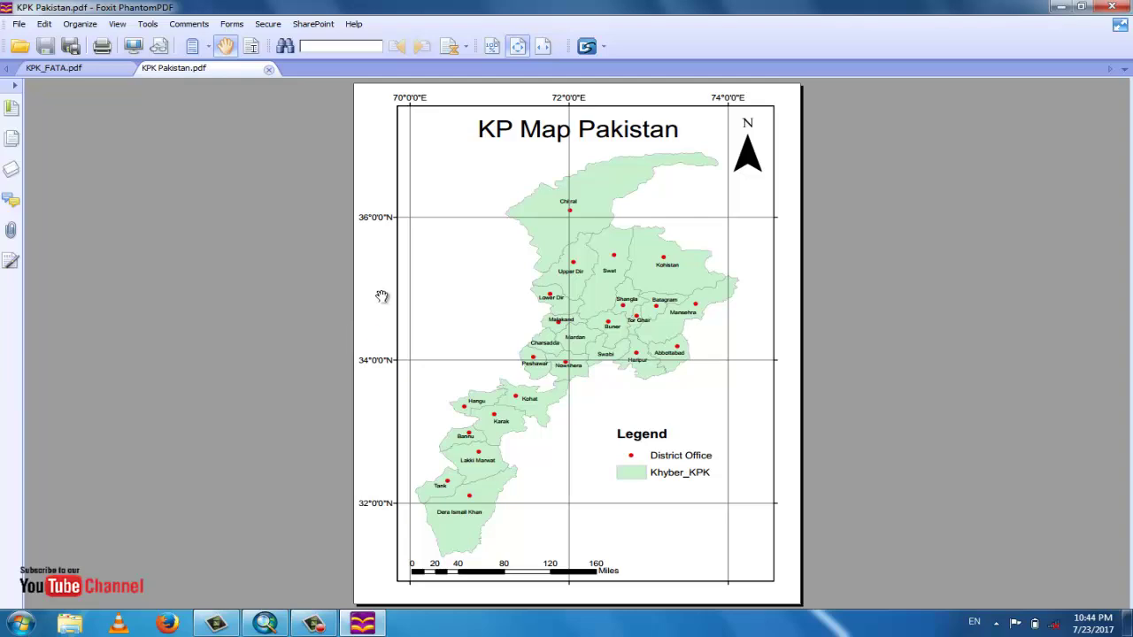
pyautogui.hotkey('alt', 'F4')
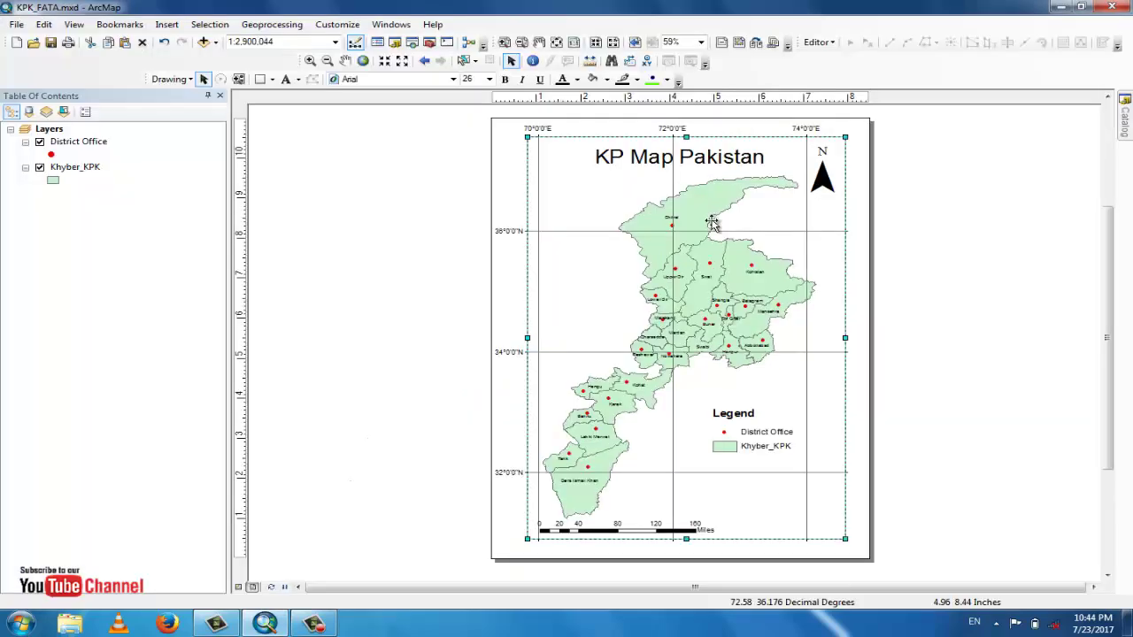